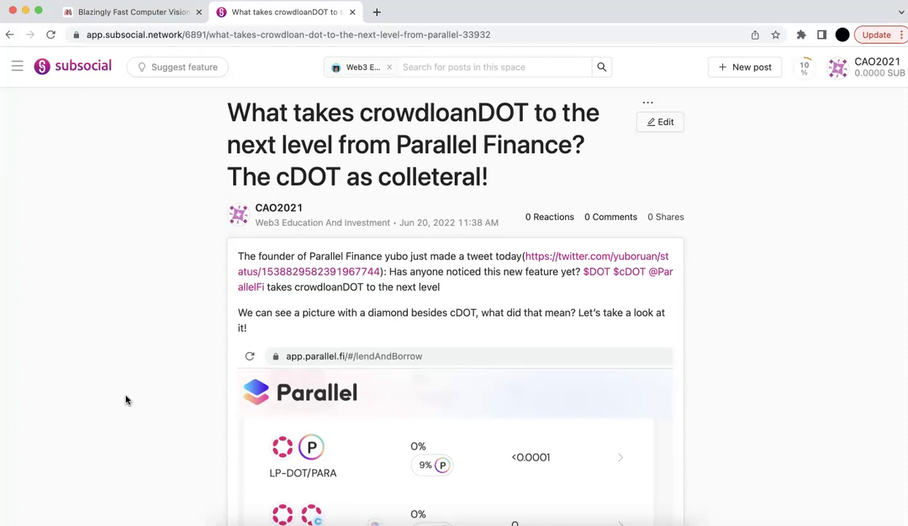
Open the tweet linked in the post's first paragraph and examine its text and the picture of cDOT with diamonds
click(570, 258)
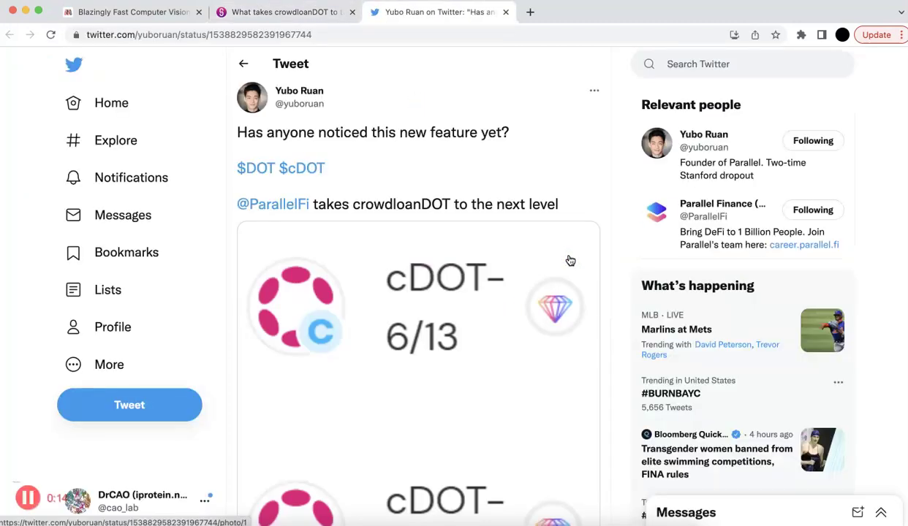
click(479, 130)
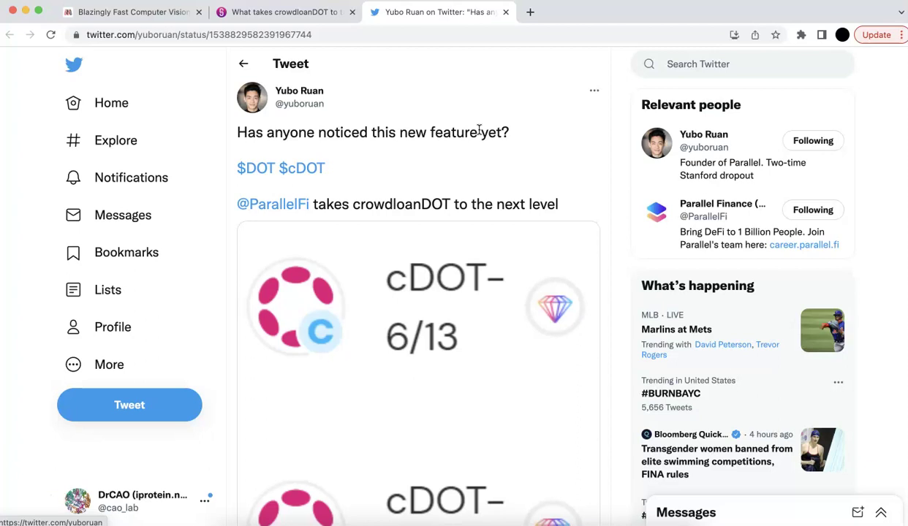
scroll(479, 130, down, 3)
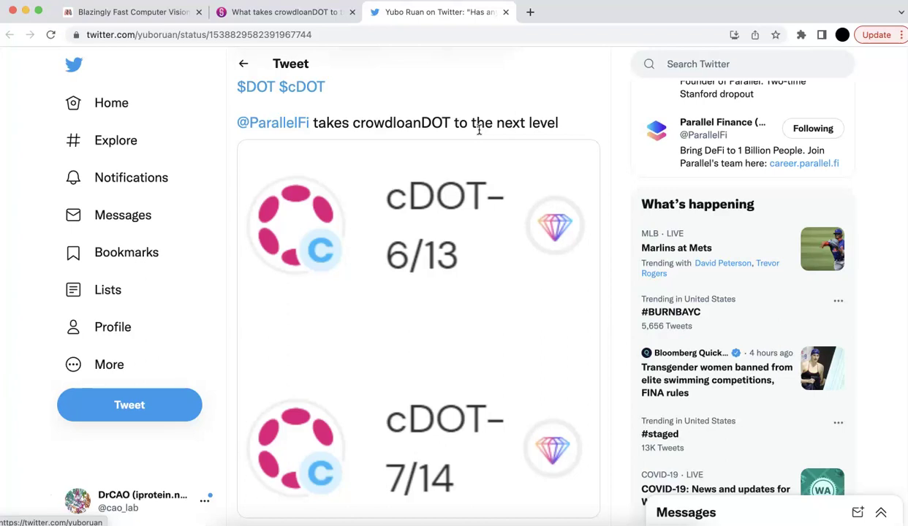
scroll(475, 128, up, 2)
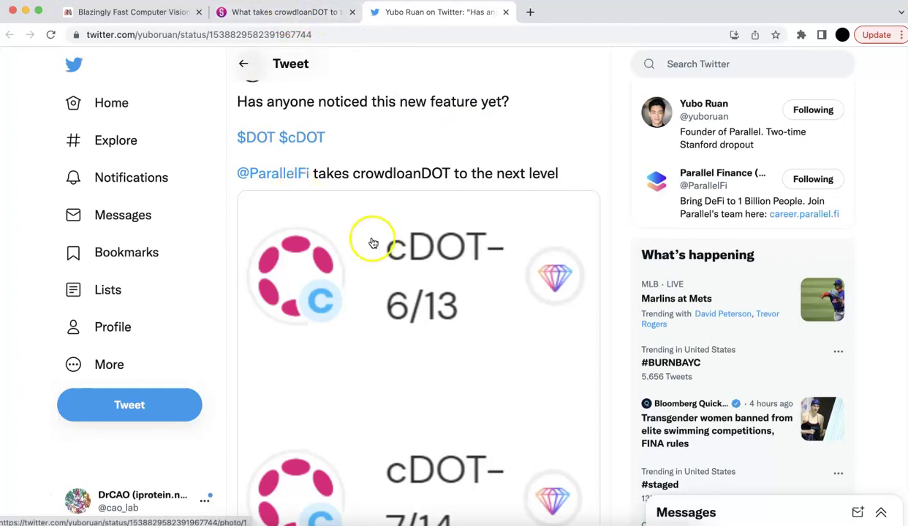
scroll(417, 248, down, 1)
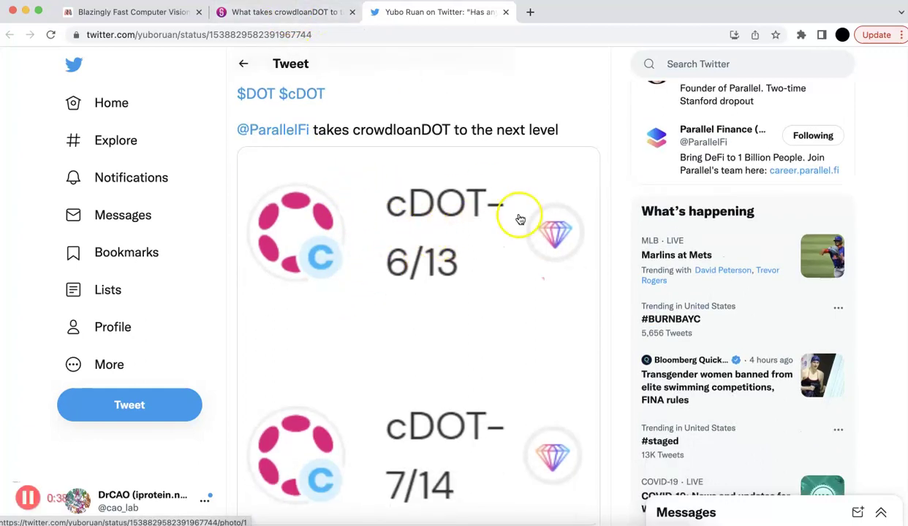
Return to the Subsocial post and open its link to Parallel Finance's lendAndBorrow page
click(255, 16)
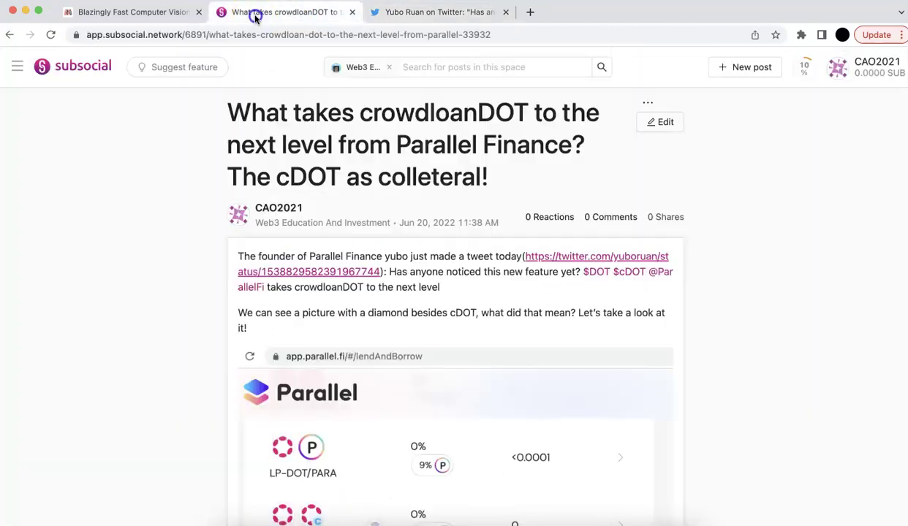
scroll(386, 300, down, 5)
scroll(386, 299, down, 7)
click(356, 318)
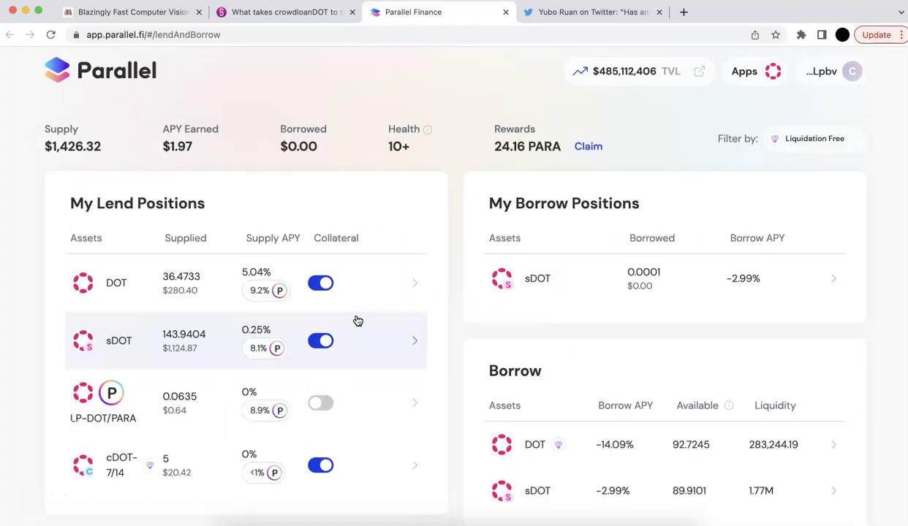
Find cDOT-6/13 and cDOT-7/14 in the Lend asset list and read the notes behind their diamond badges
scroll(358, 320, down, 1)
scroll(414, 258, down, 3)
scroll(413, 260, down, 10)
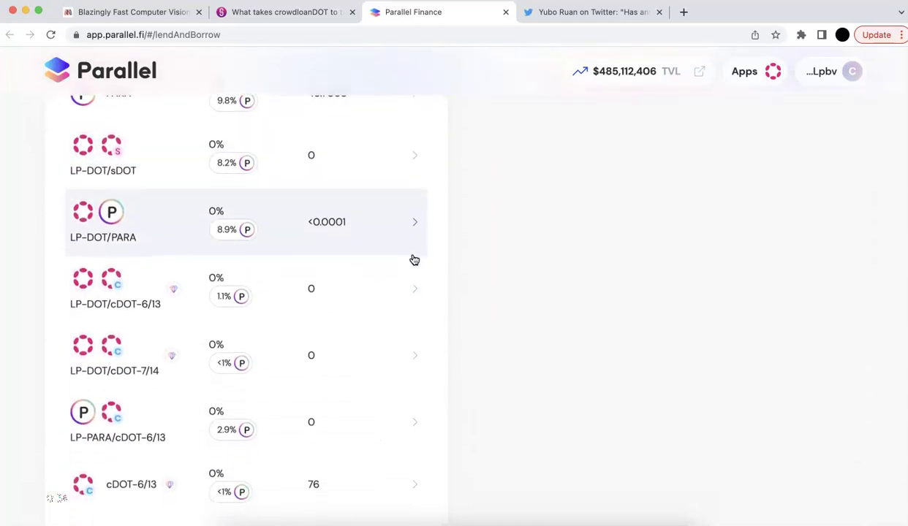
scroll(414, 260, down, 2)
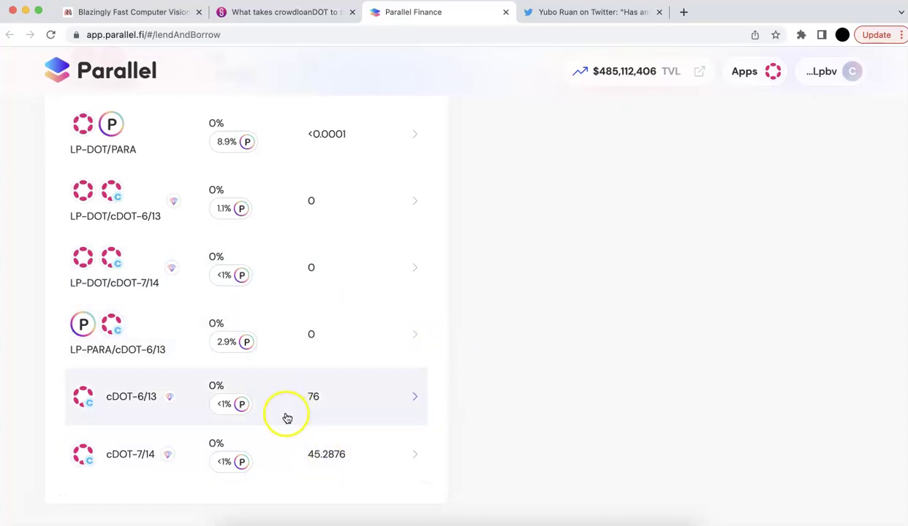
mouse_move(172, 461)
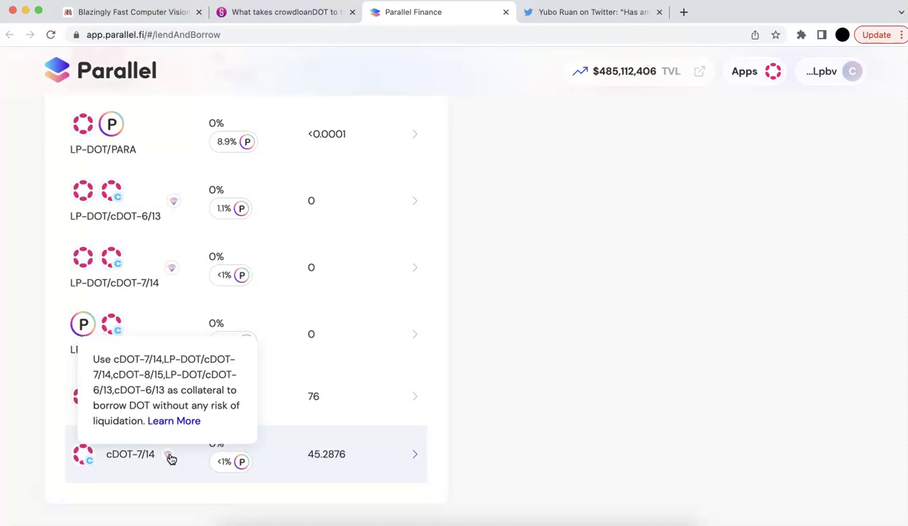
drag(112, 360, 185, 395)
mouse_move(171, 396)
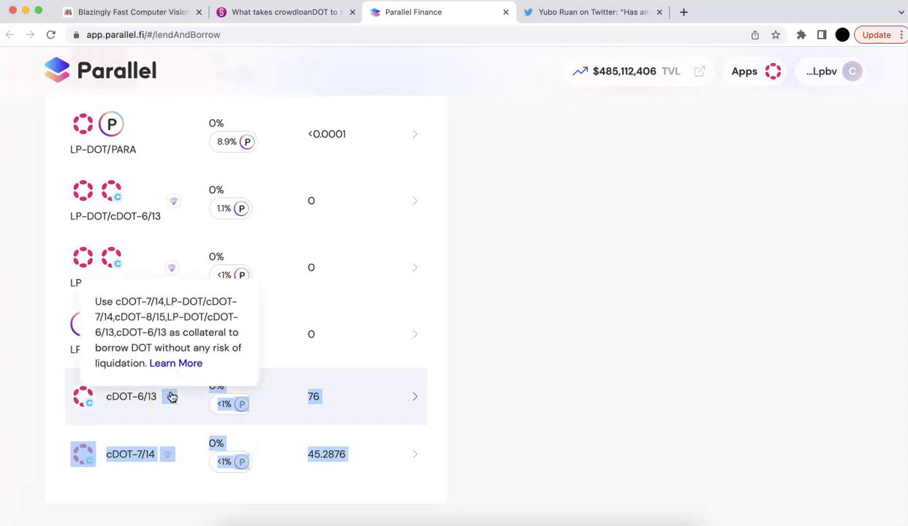
Open the Learn More guide on Liquidation Free Loan, look through it, and return to the Parallel lending page
click(174, 366)
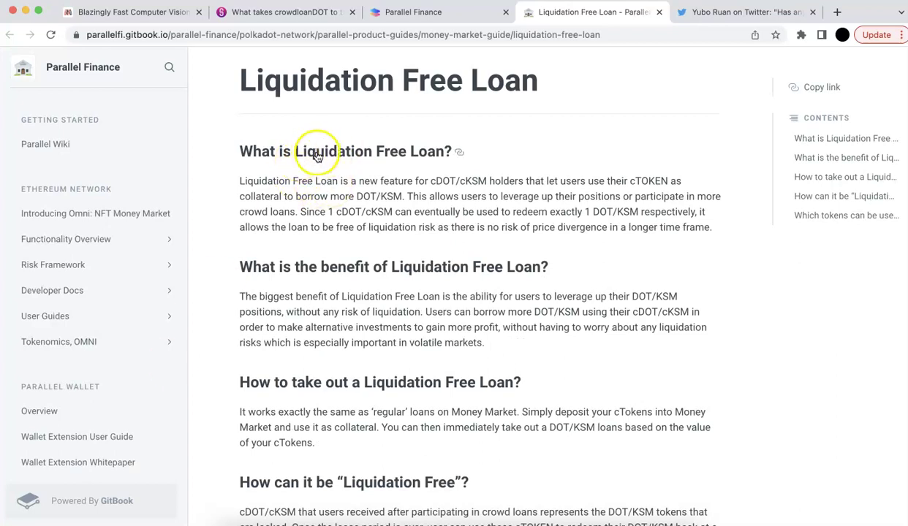
scroll(498, 318, down, 2)
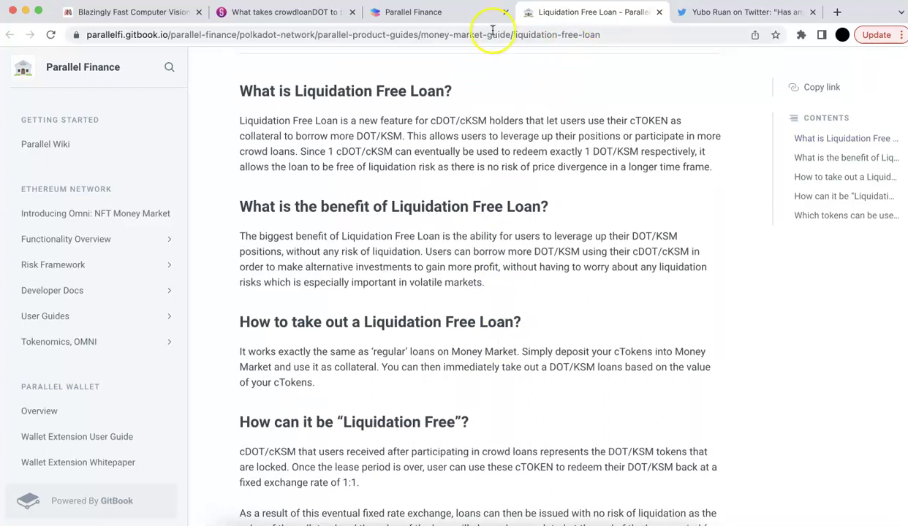
click(434, 20)
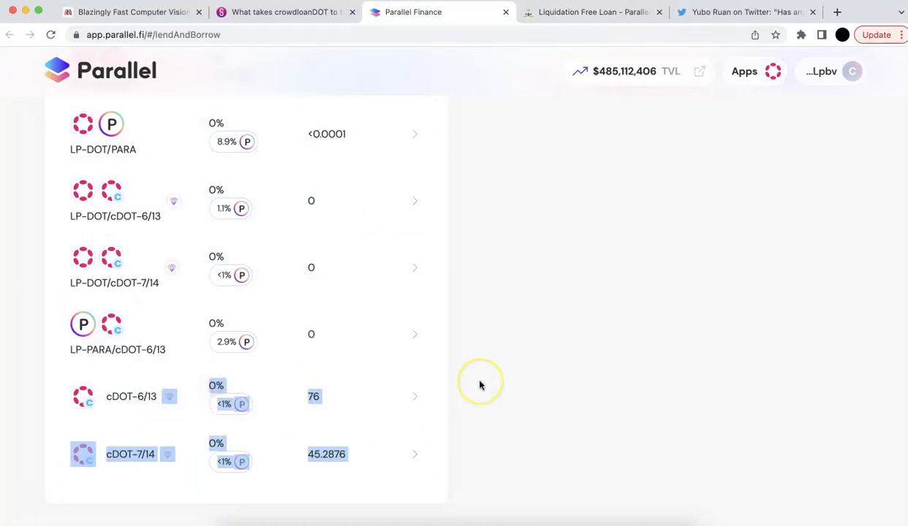
click(463, 262)
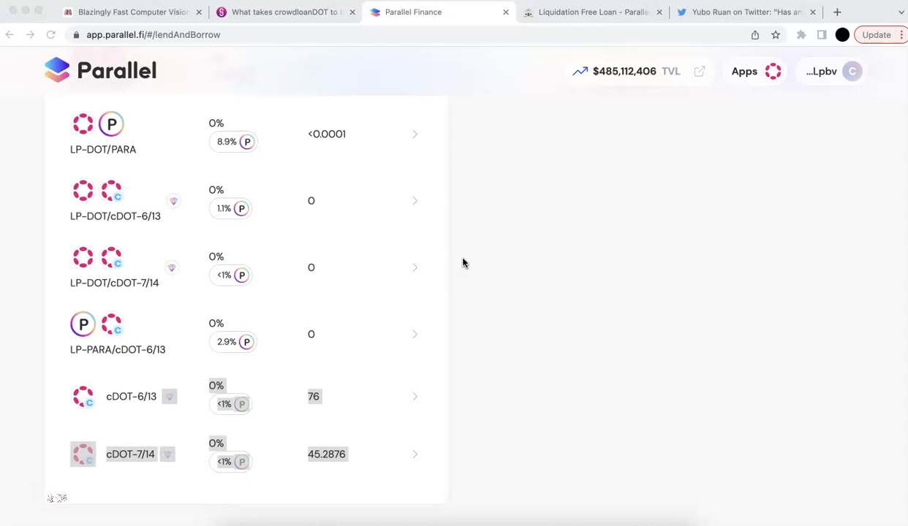
Switch back to the Subsocial post and read the paragraph about lending cDOT and borrowing DOT against the liquidation free limit
click(304, 13)
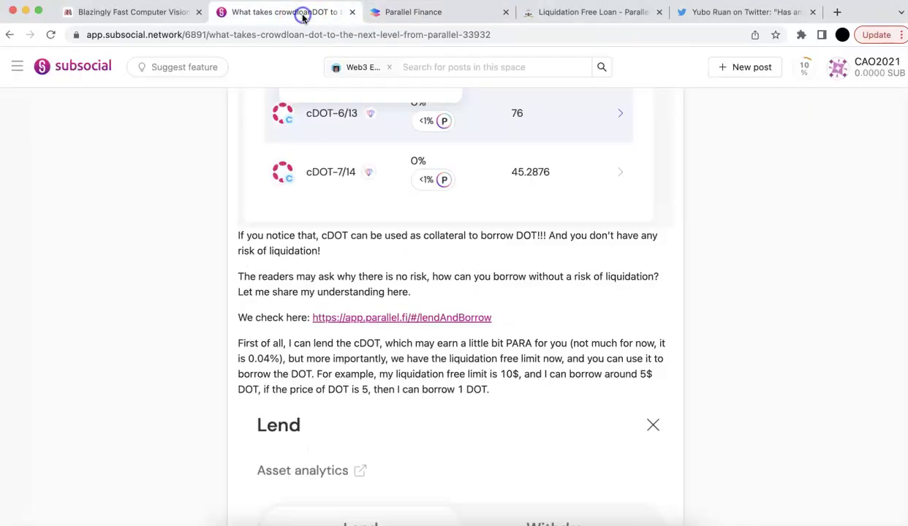
scroll(327, 366, down, 5)
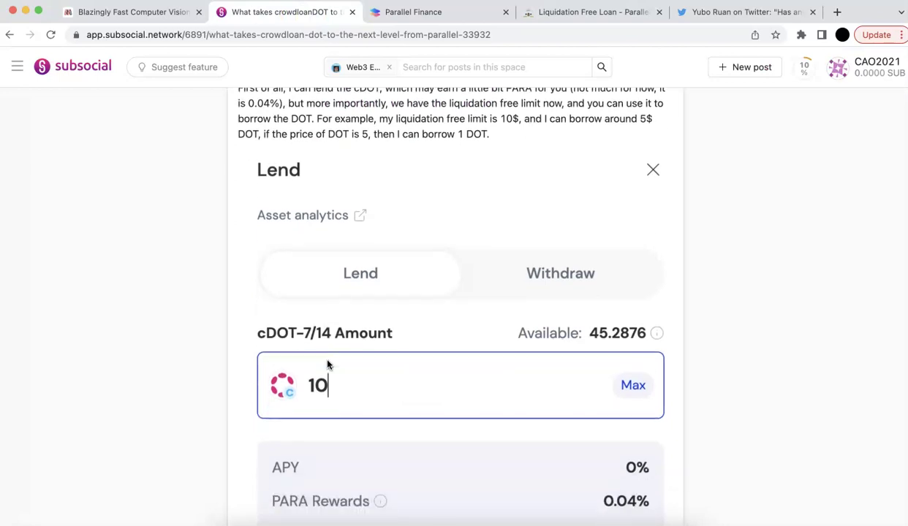
scroll(328, 365, up, 2)
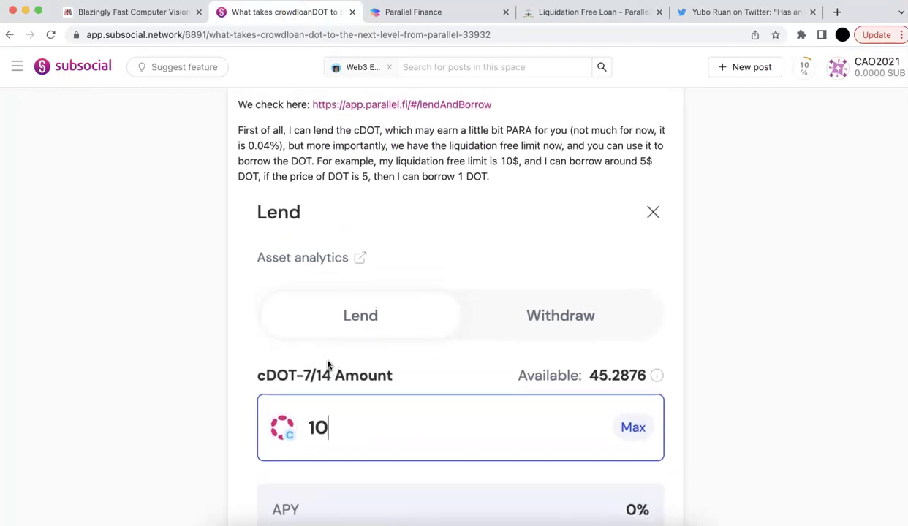
scroll(327, 364, up, 1)
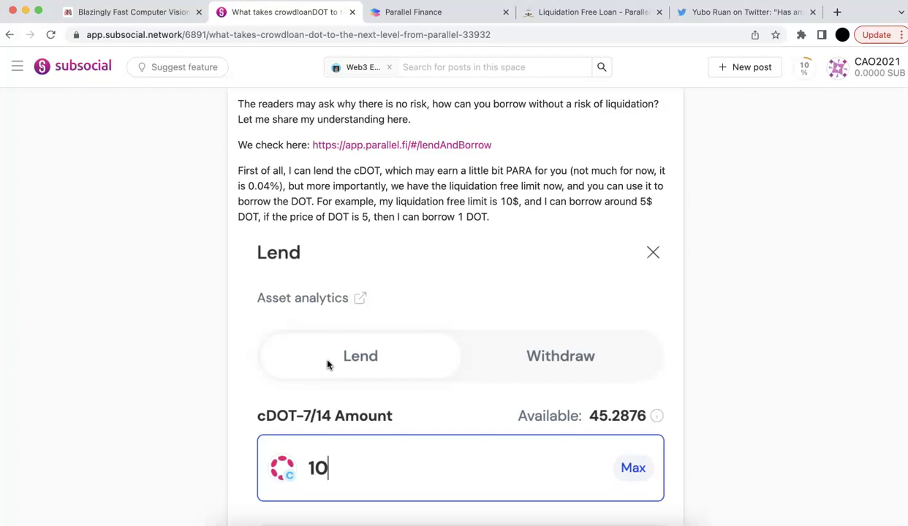
Go to Parallel Finance, open the lending form for cDOT-7/14, and set the amount to 10
click(422, 13)
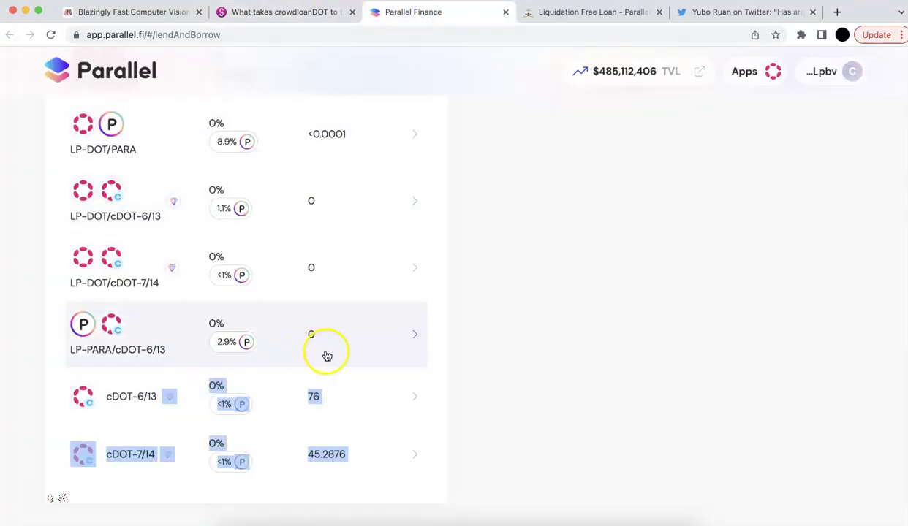
click(472, 374)
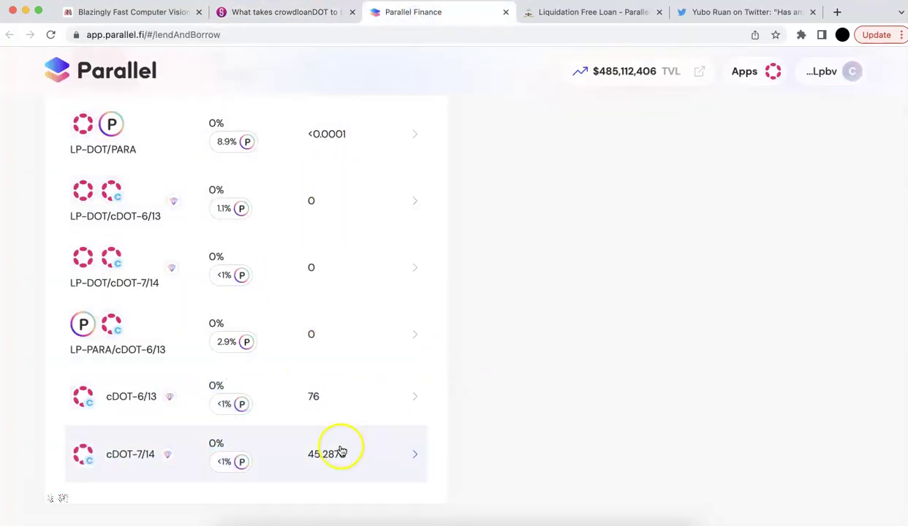
click(283, 452)
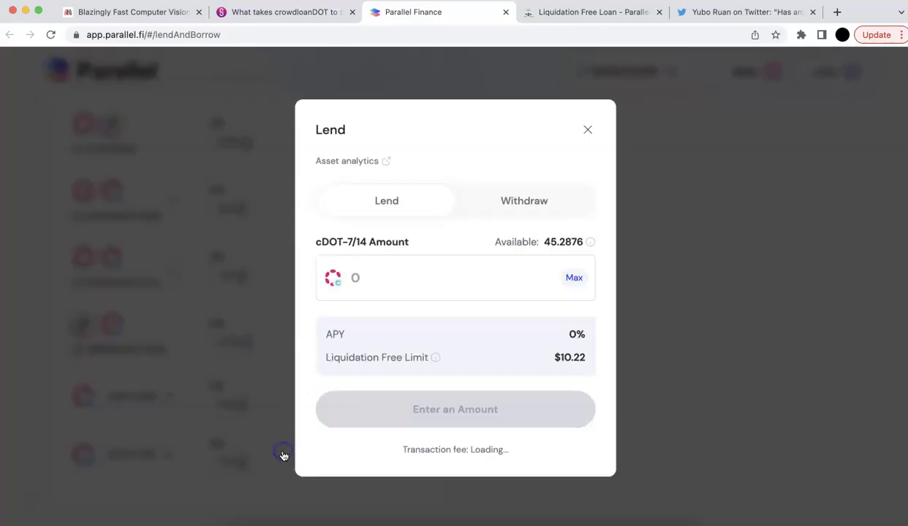
click(512, 265)
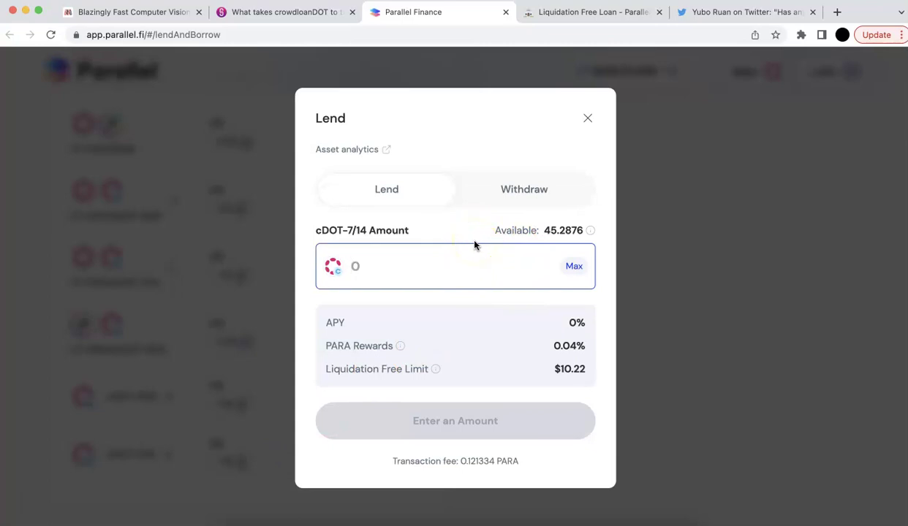
click(568, 325)
click(383, 263)
text(10)
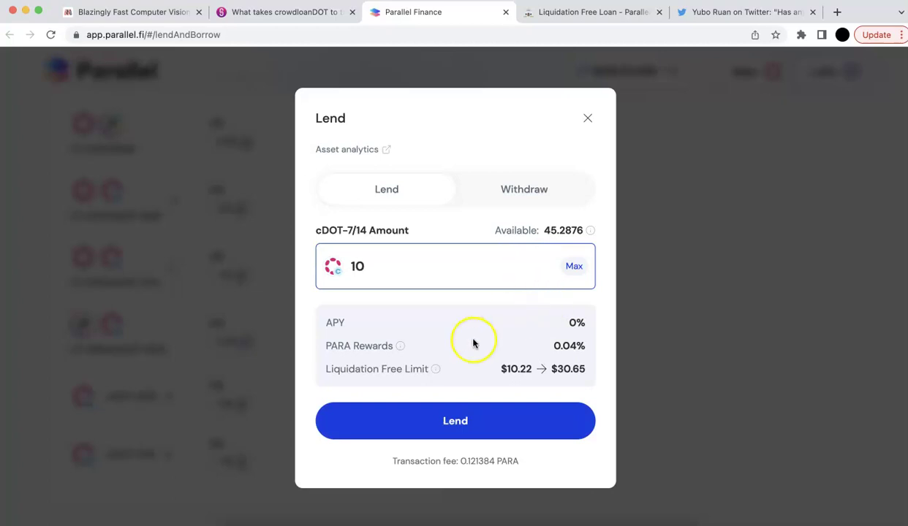
Examine how the amount to lend changes the Liquidation Free Limit in the cDOT-7/14 form
drag(341, 369, 439, 374)
click(515, 369)
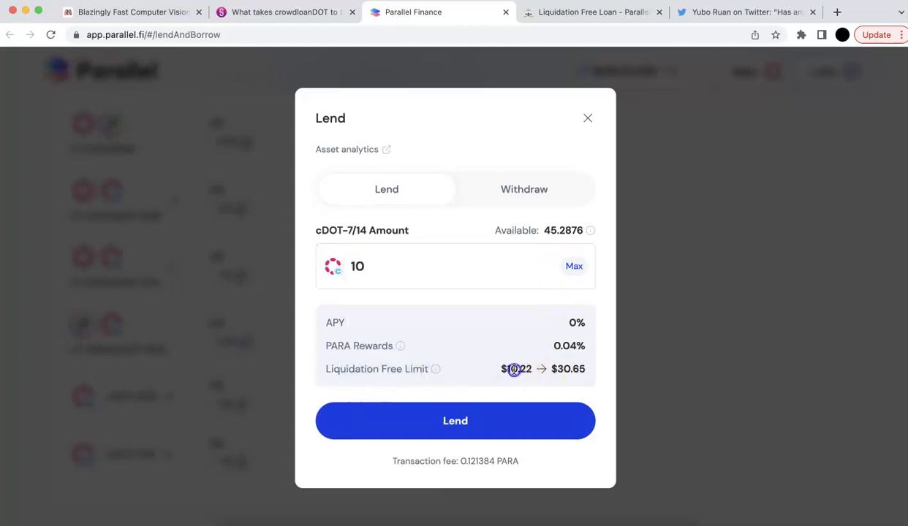
click(418, 269)
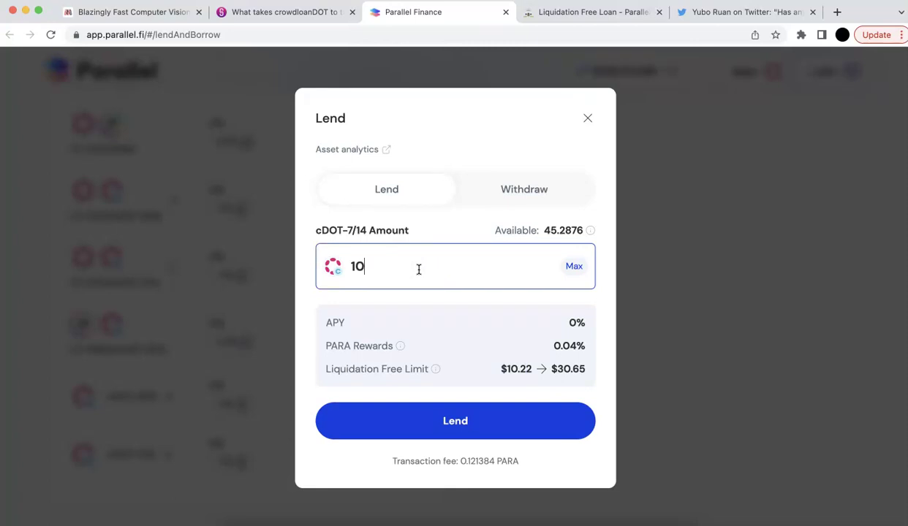
click(558, 373)
drag(559, 373, 583, 370)
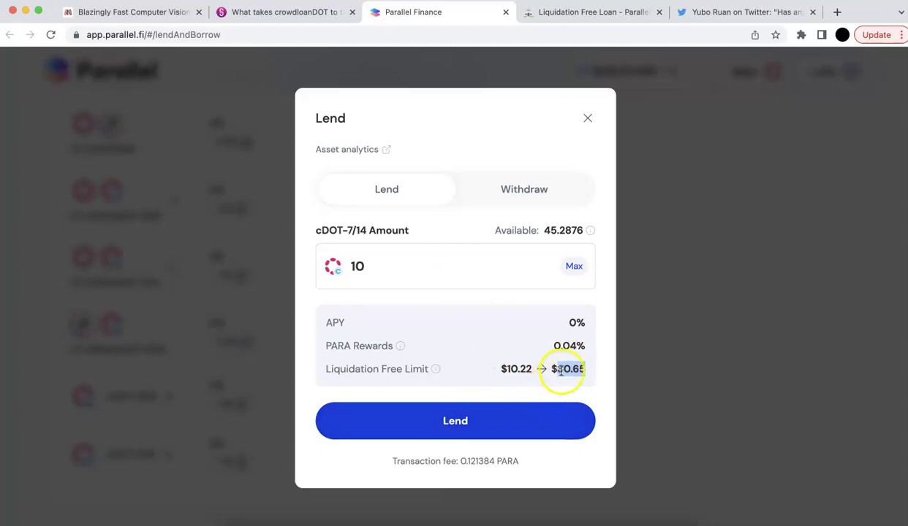
Submit the cDOT-7/14 lending transaction and let it process
click(490, 421)
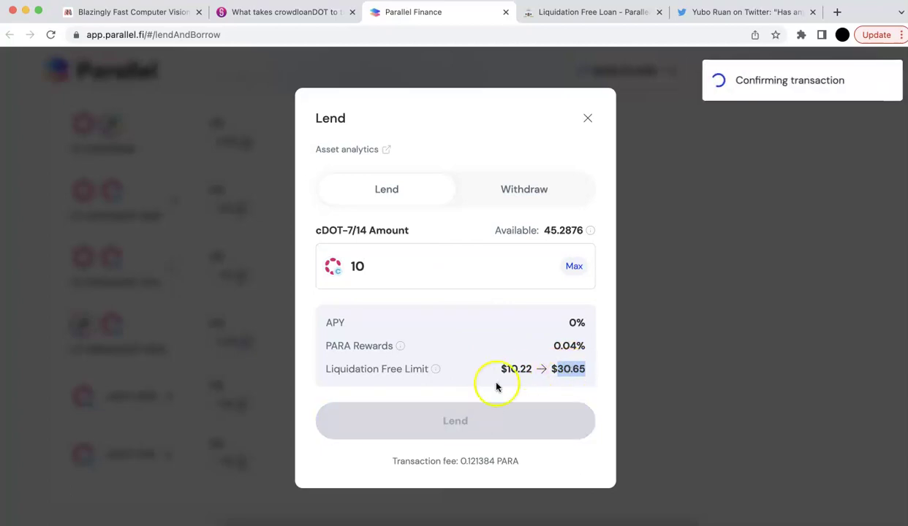
click(239, 426)
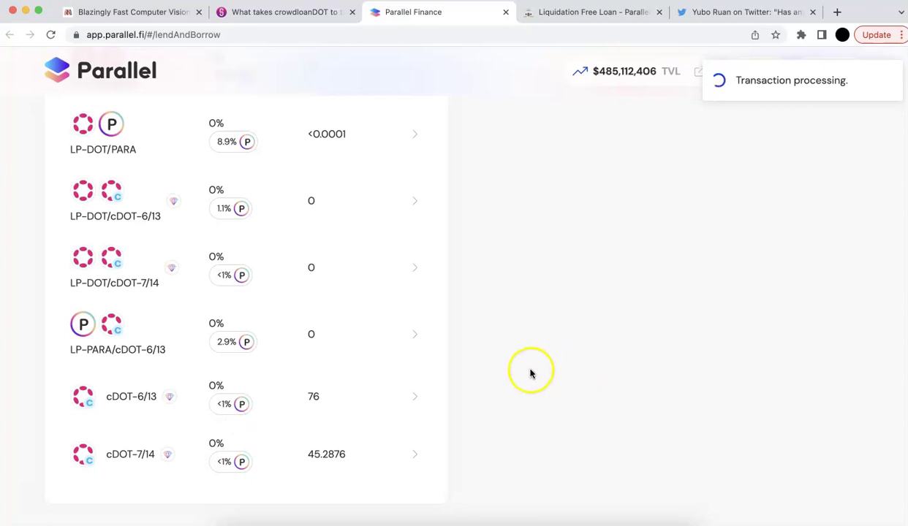
click(277, 457)
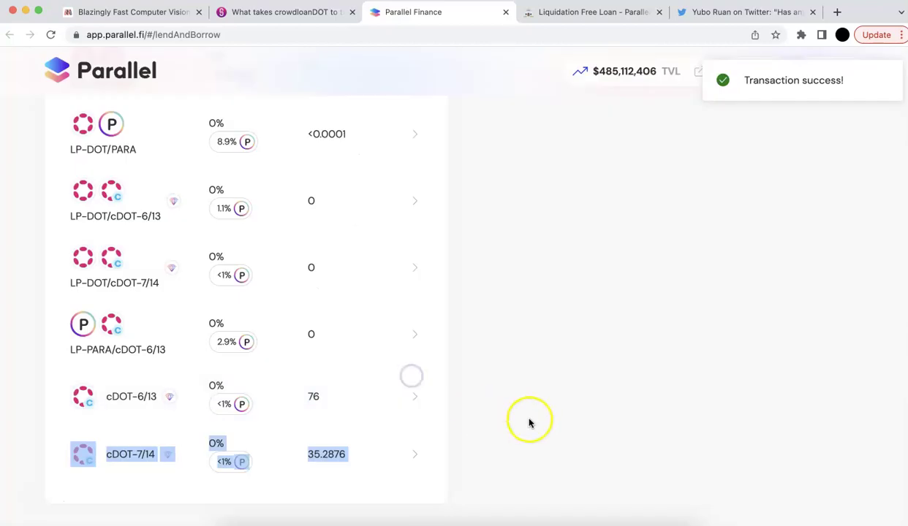
Reopen the cDOT-7/14 lending form, check its updated Liquidation Free Limit, and close the form
click(335, 460)
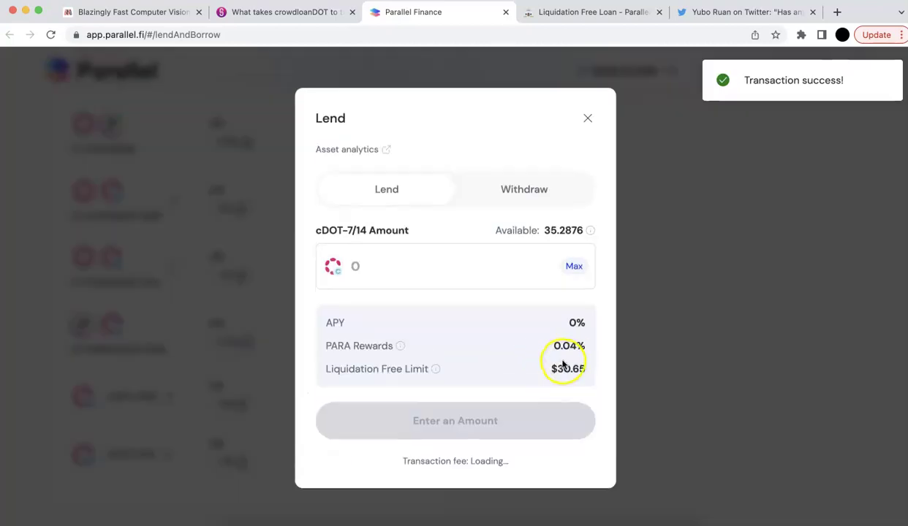
drag(560, 369, 581, 370)
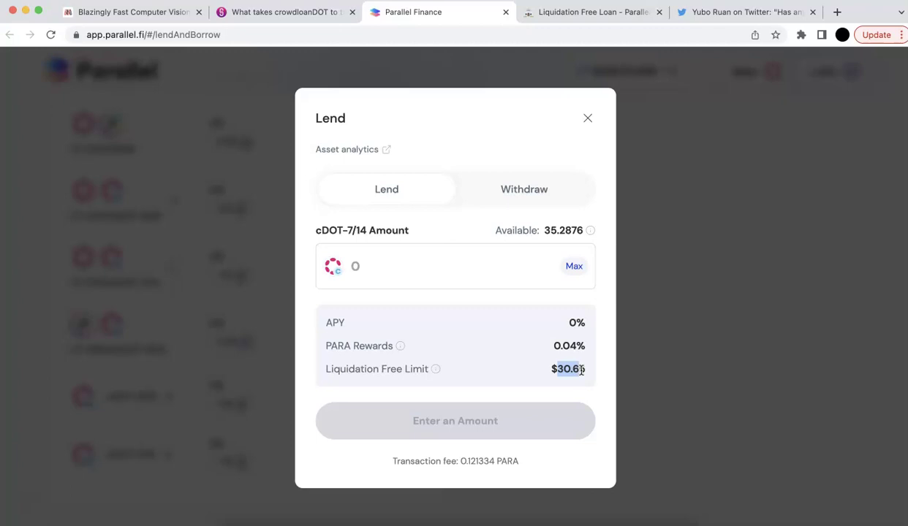
click(588, 118)
Open the borrowing form for DOT and check its Liquidation Free Limit
scroll(481, 258, up, 5)
scroll(481, 258, up, 6)
scroll(482, 260, down, 1)
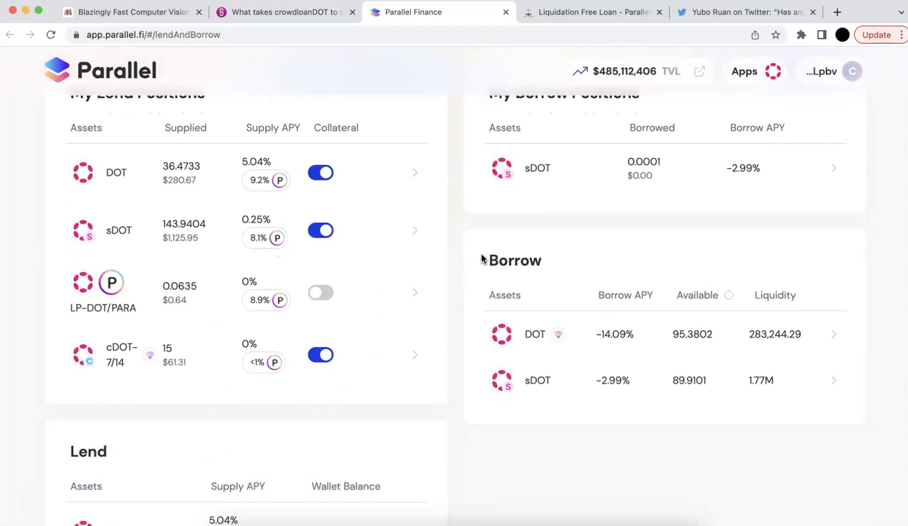
click(519, 330)
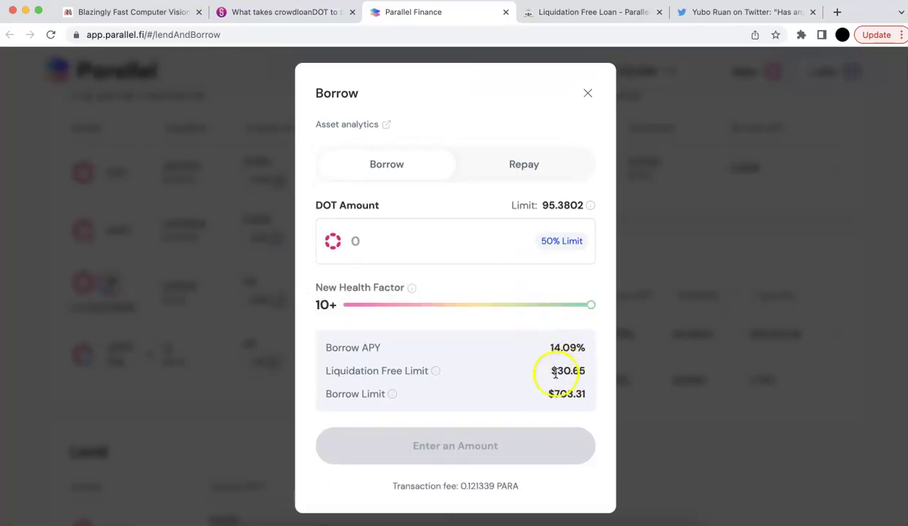
drag(373, 370, 426, 372)
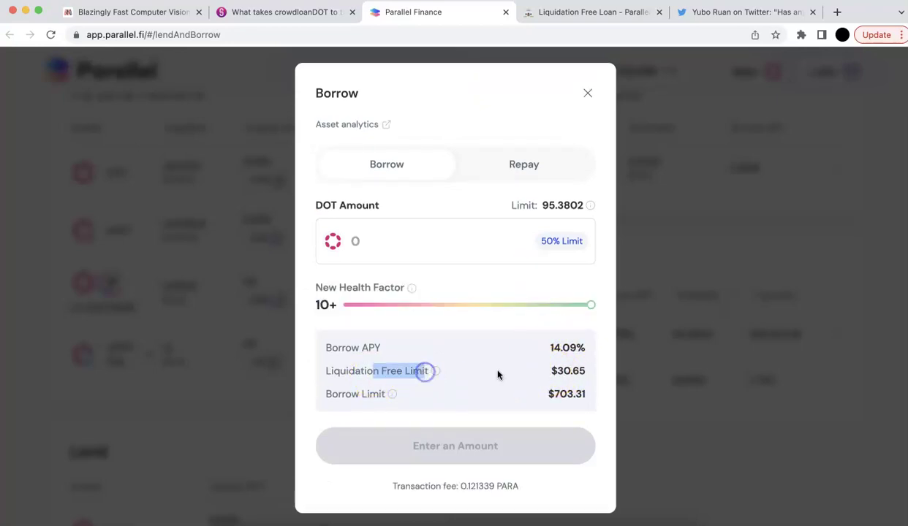
drag(550, 371, 586, 375)
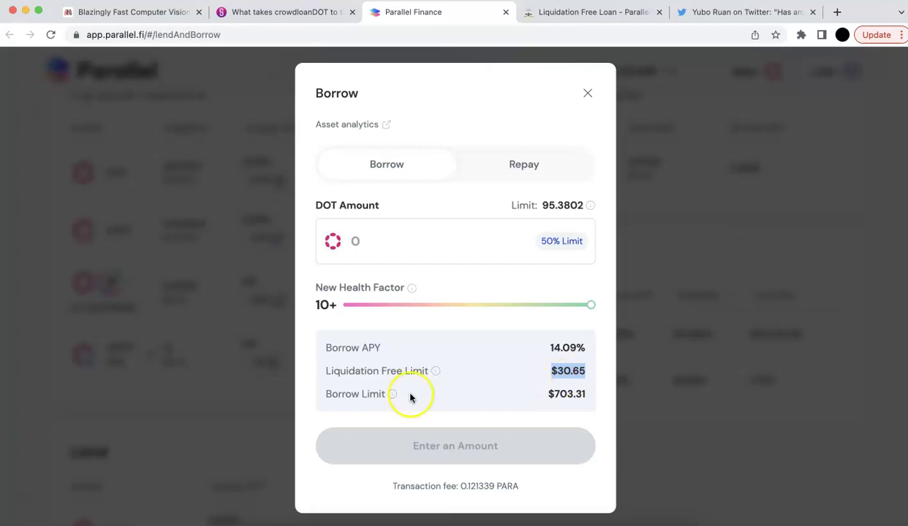
Read the explanation of the Borrow Limit in the DOT borrowing form and compare it with the Liquidation Free Limit
drag(339, 395, 378, 396)
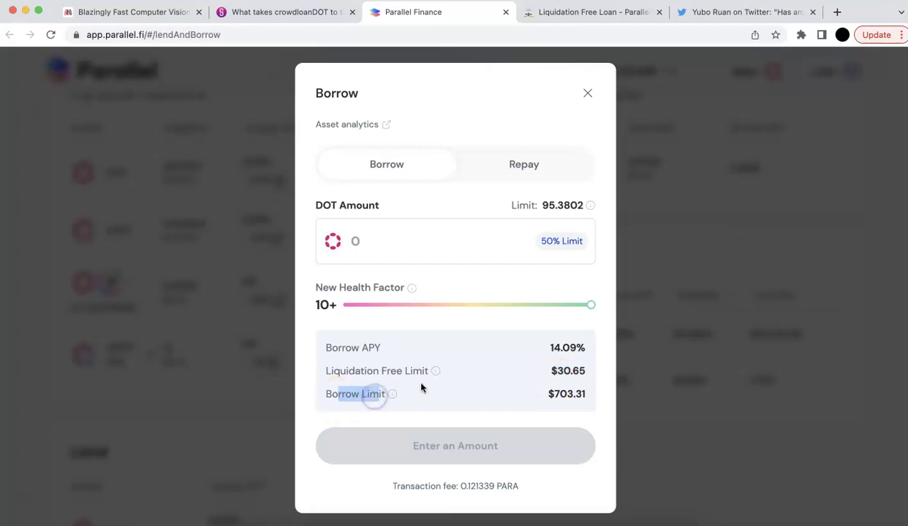
mouse_move(461, 388)
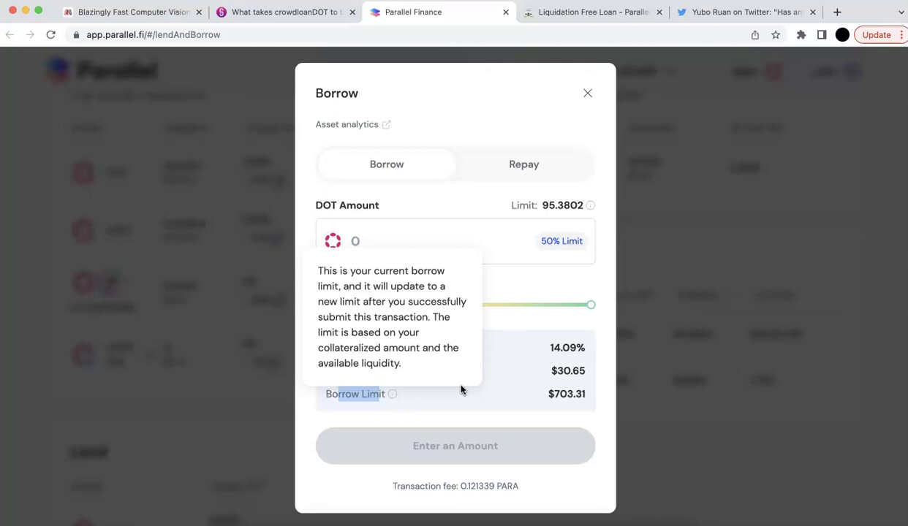
click(472, 373)
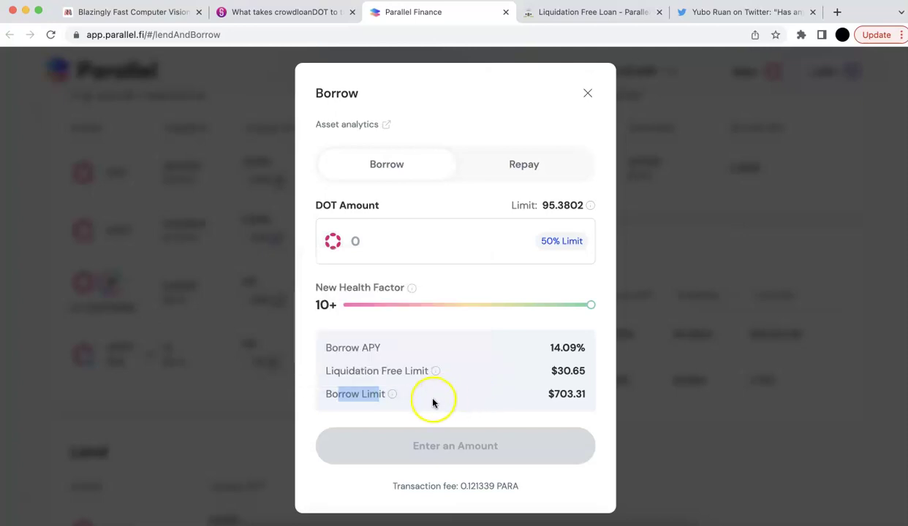
drag(355, 372, 408, 374)
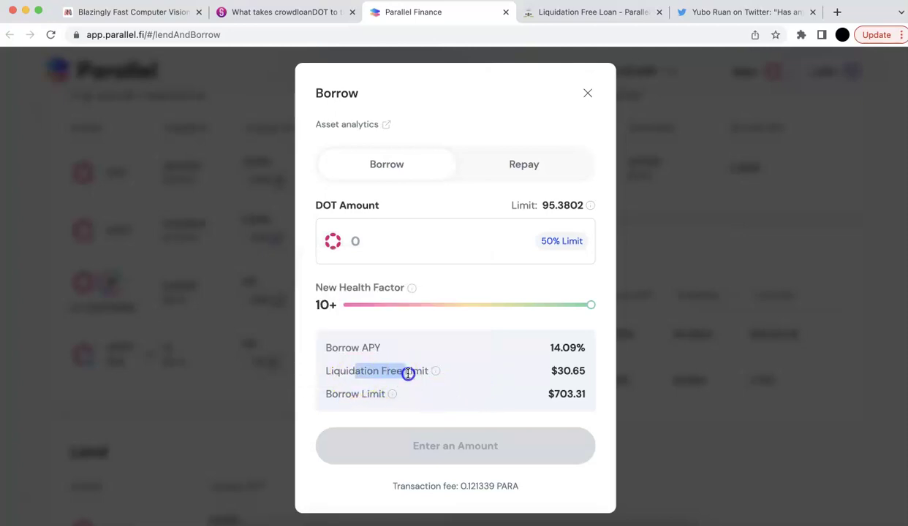
Set the DOT borrow amount to 1 and compare its effect on the Liquidation Free Limit and Borrow Limit
click(403, 243)
text(1)
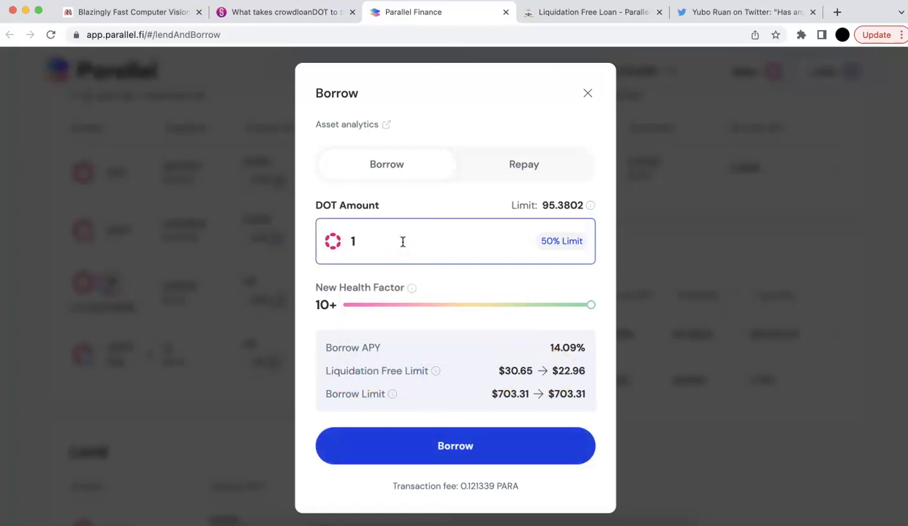
click(525, 372)
drag(524, 372, 557, 371)
drag(511, 393, 558, 393)
Set the DOT borrow amount to 10 to check its effect on both limits, and clear the amount
click(371, 246)
text(0)
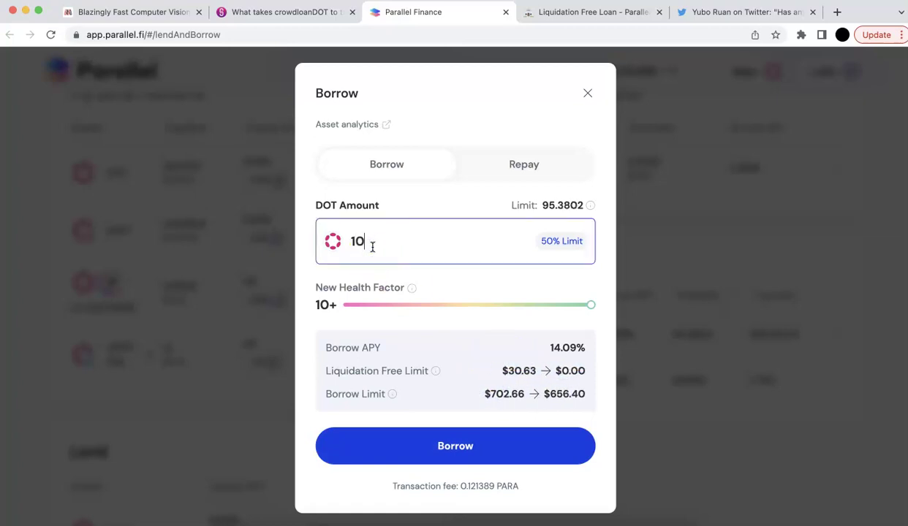
click(593, 369)
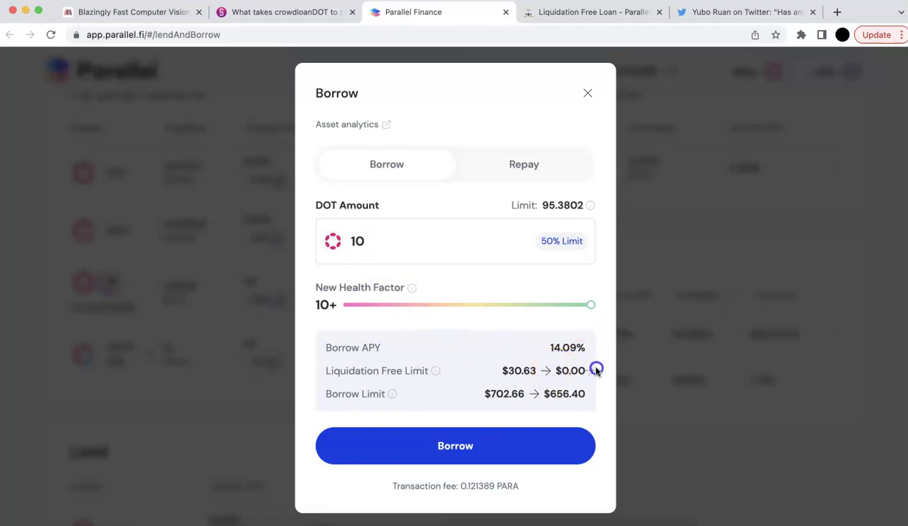
drag(558, 393, 585, 394)
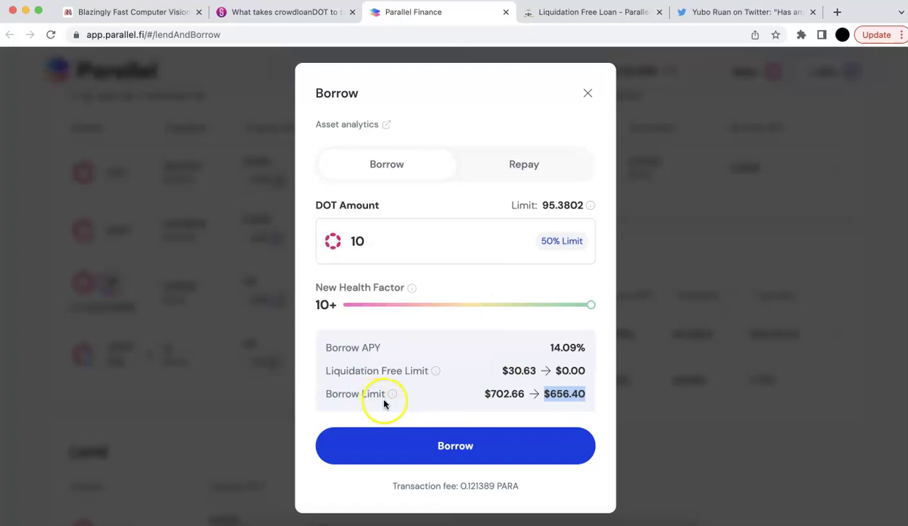
mouse_move(384, 395)
click(430, 235)
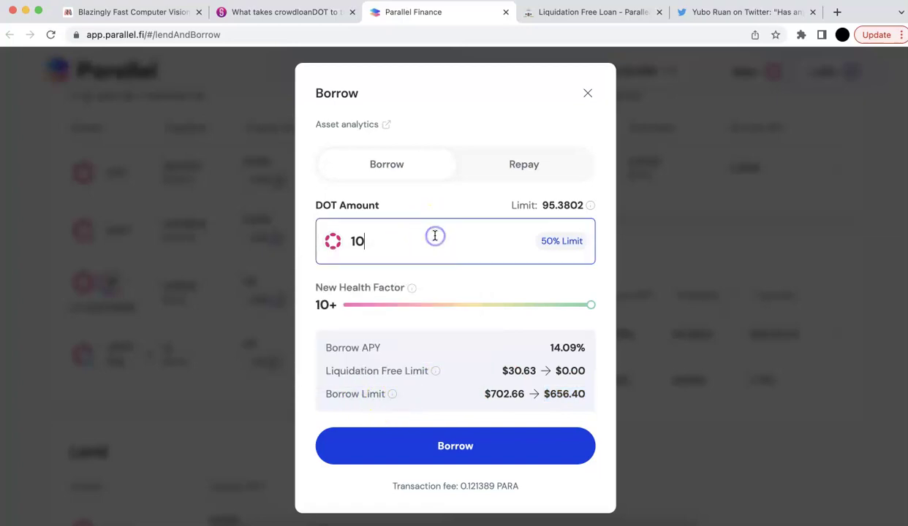
key(BackSpace)
key(BackSpace)
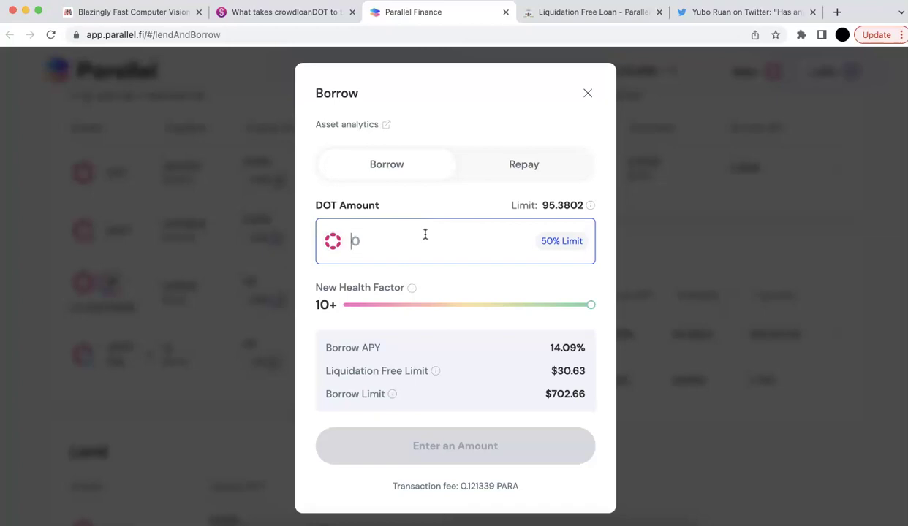
Switch to the Subsocial article and read its caution about how the liquidation free limit is used and repaid
click(287, 15)
scroll(284, 192, down, 5)
scroll(286, 197, down, 7)
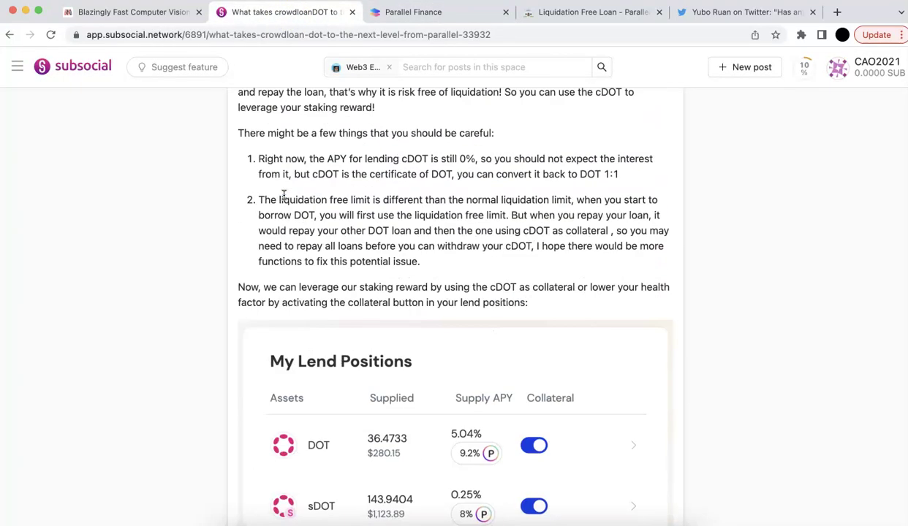
scroll(277, 189, up, 1)
drag(260, 184, 458, 313)
Return to Parallel Finance, set the DOT borrow amount to 5, and check its effect on the Liquidation Free Limit
click(412, 13)
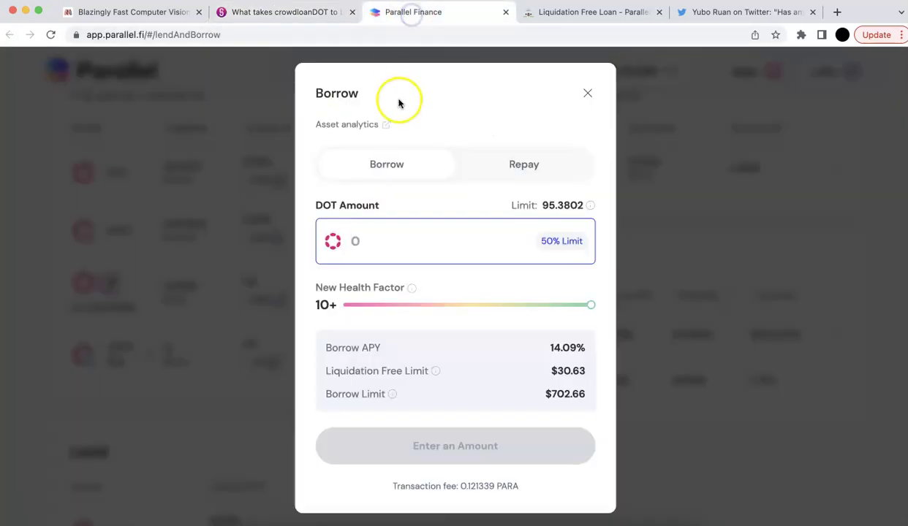
click(472, 242)
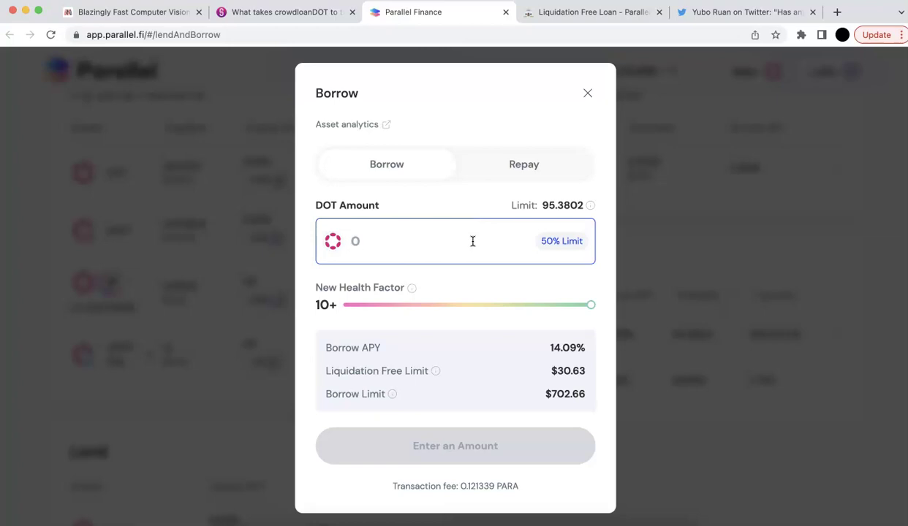
click(405, 245)
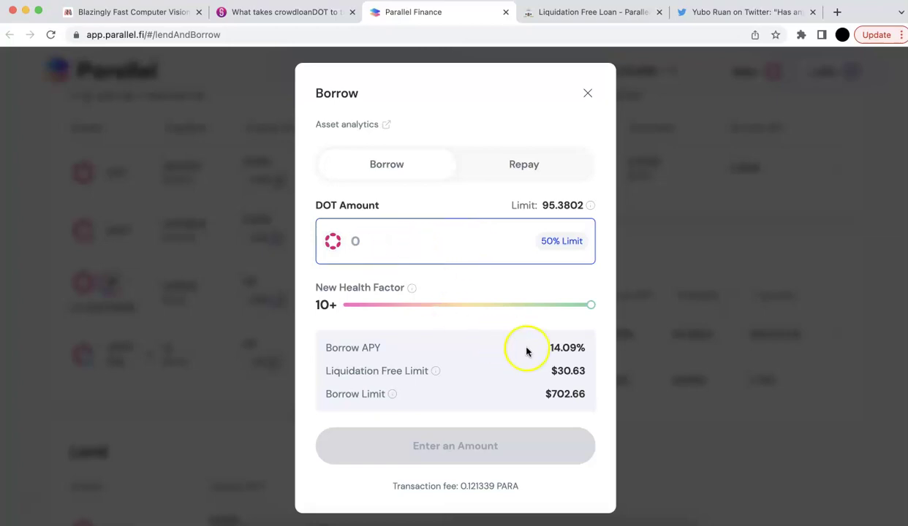
drag(557, 371, 596, 372)
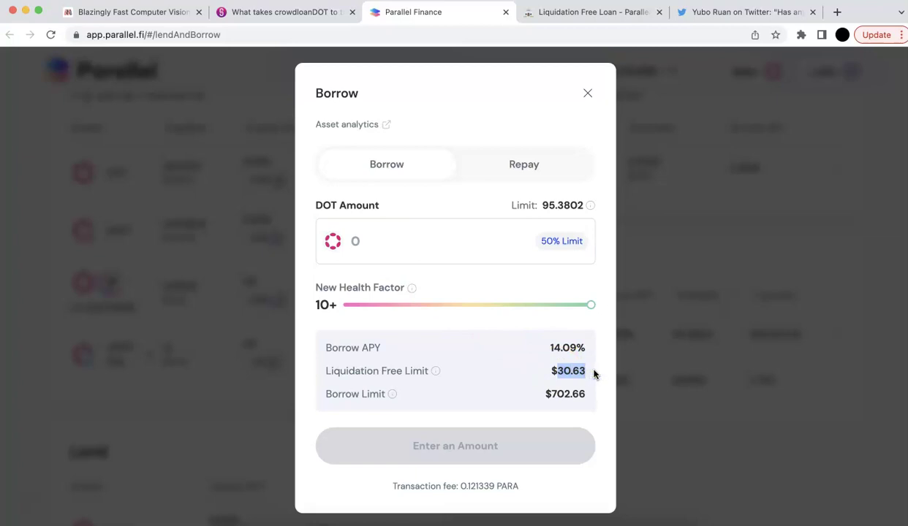
click(405, 247)
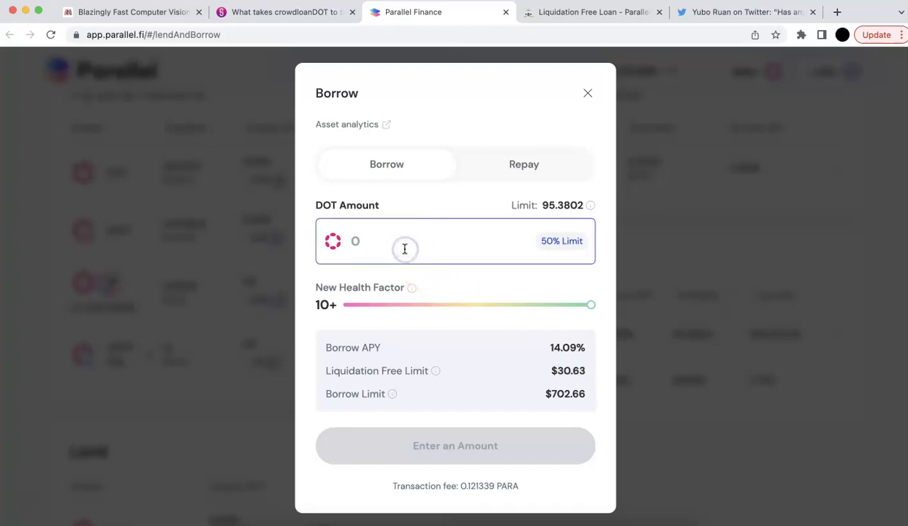
text(5)
drag(561, 371, 589, 373)
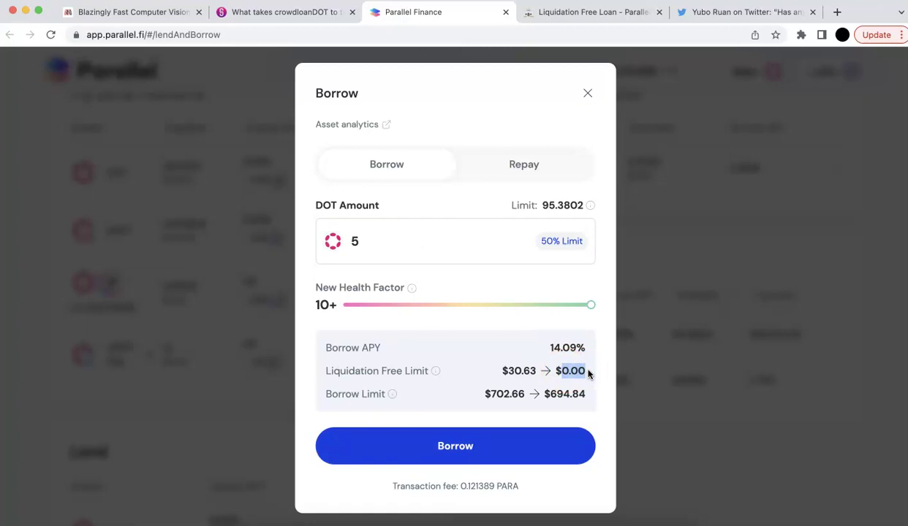
Compare the Liquidation Free Limit and Borrow Limit between the Borrow and Repay views of the DOT form
click(520, 174)
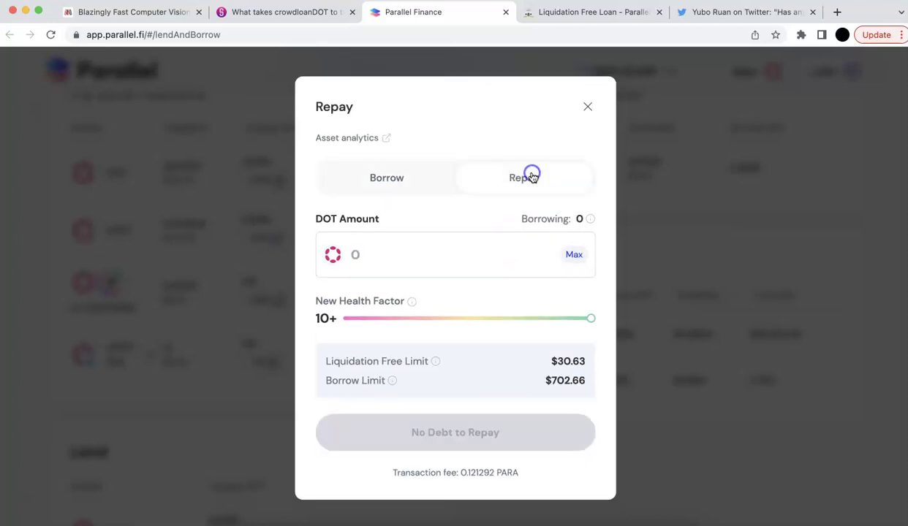
click(395, 178)
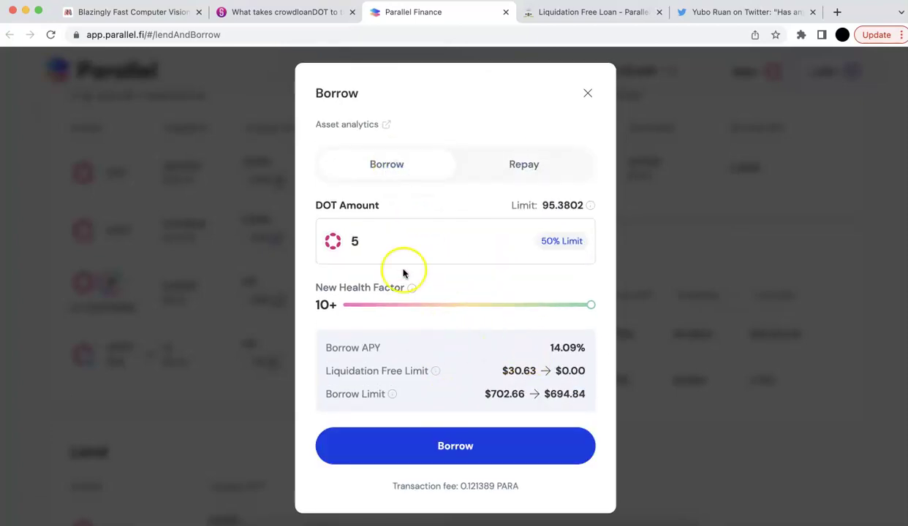
drag(369, 241, 346, 247)
click(512, 166)
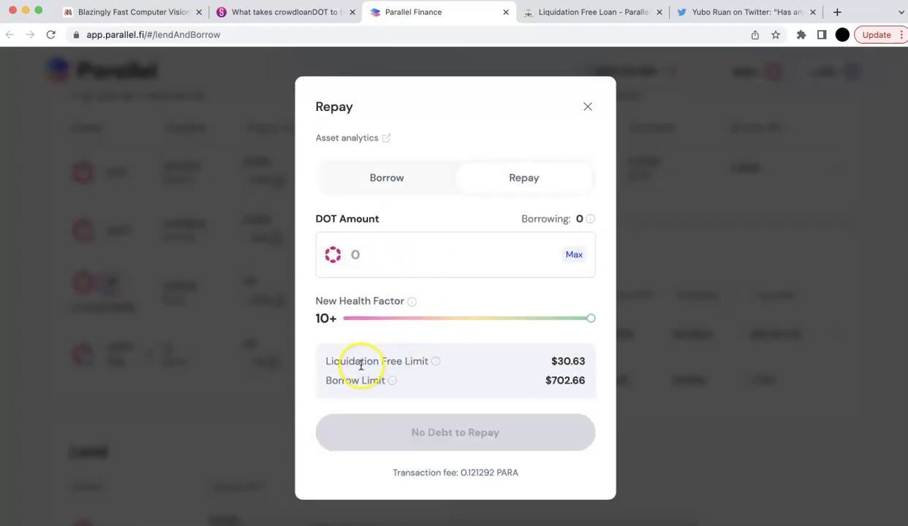
drag(332, 364, 407, 362)
drag(345, 380, 369, 380)
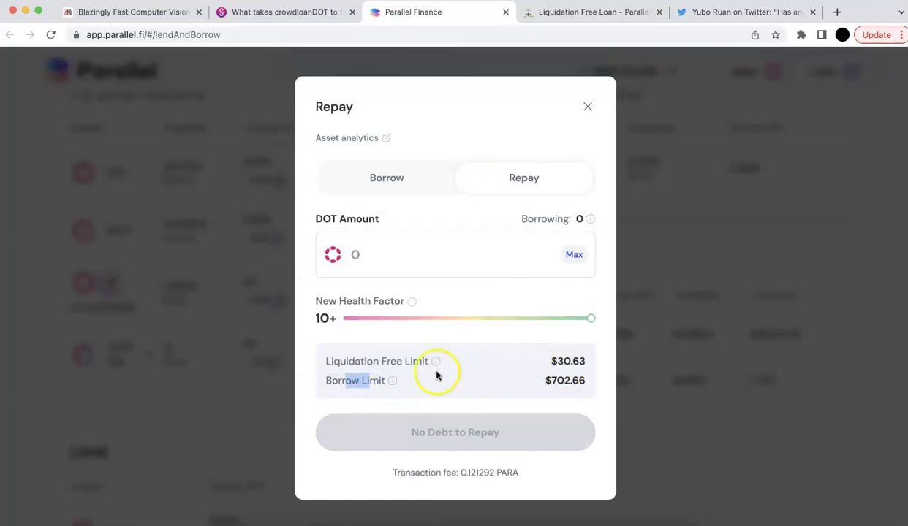
click(412, 182)
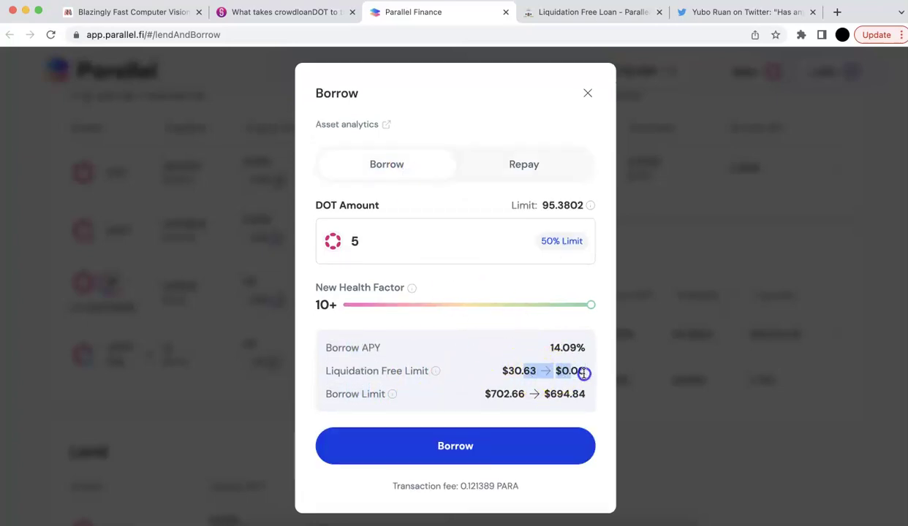
click(520, 168)
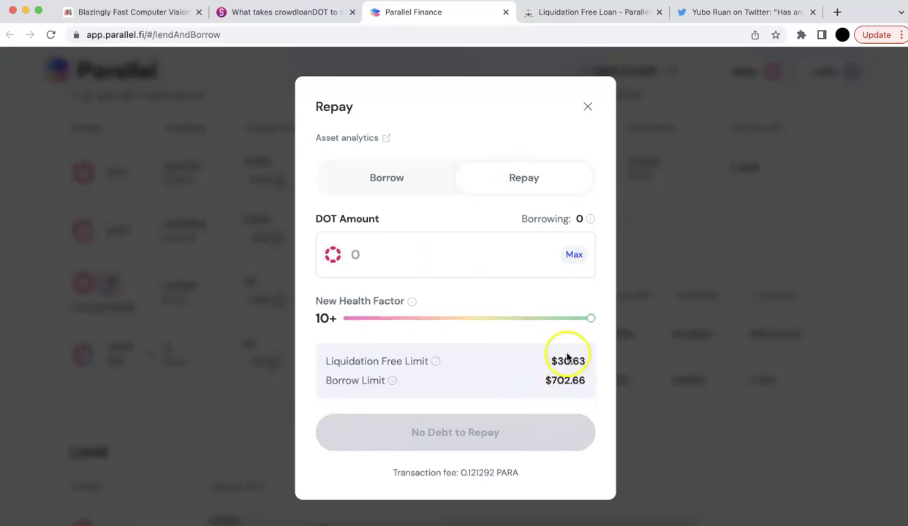
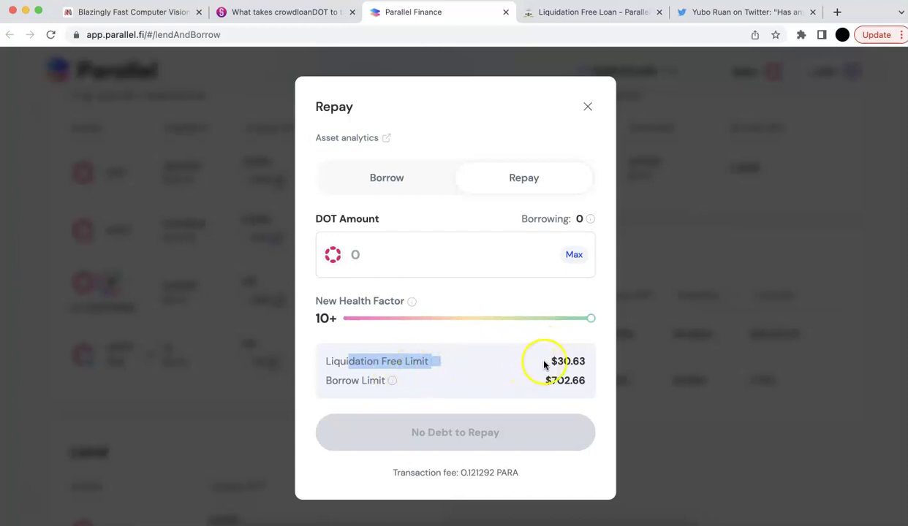
Examine the Liquidation Free Limit and Borrow Limit entries in the DOT Repay form
drag(548, 362, 588, 361)
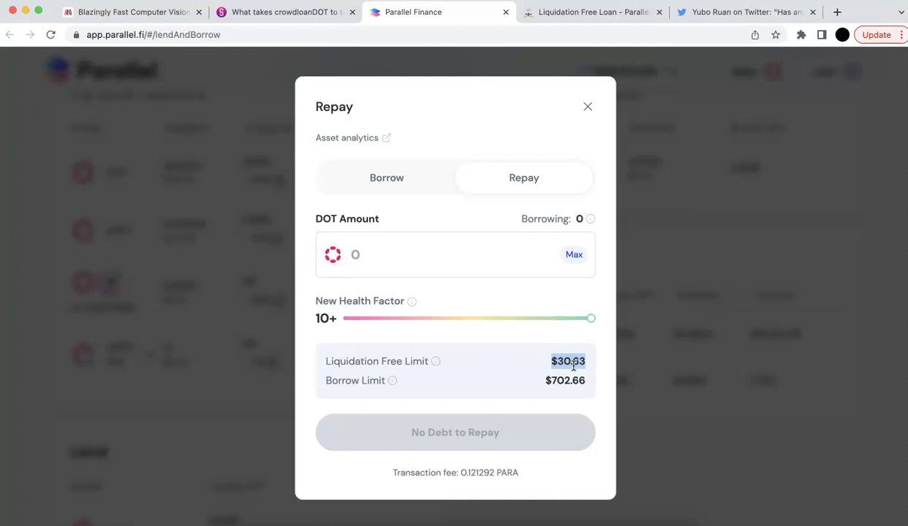
drag(355, 361, 455, 358)
drag(346, 381, 384, 382)
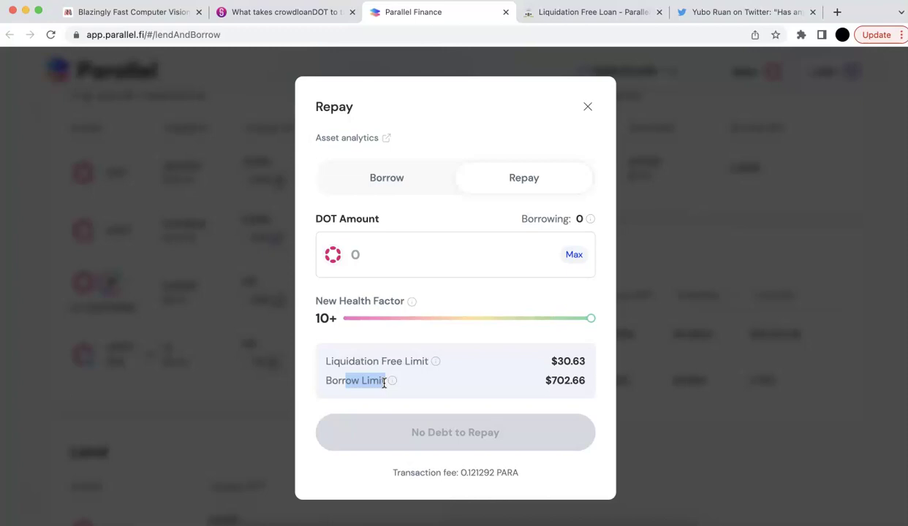
click(357, 376)
drag(367, 365, 468, 361)
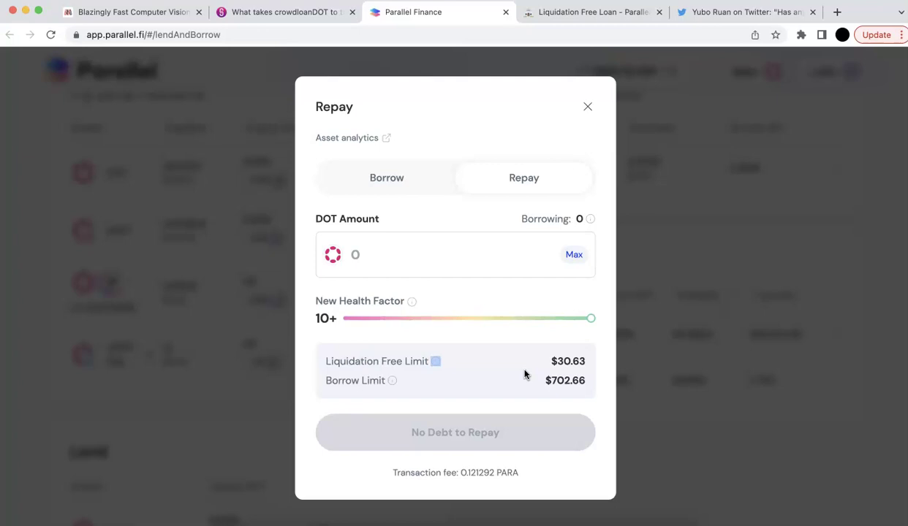
Close the DOT form, open the lending form for cDOT-7/14, and check its Liquidation Free Limit
click(587, 107)
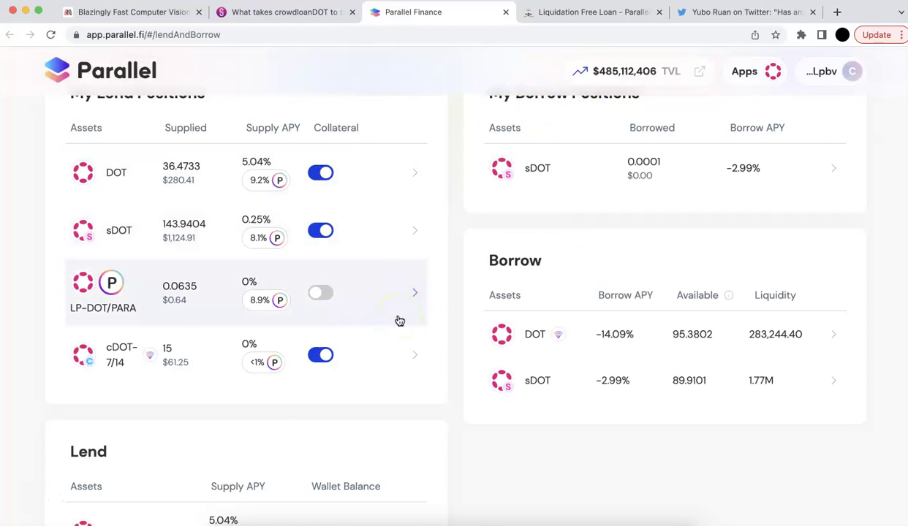
scroll(400, 321, down, 10)
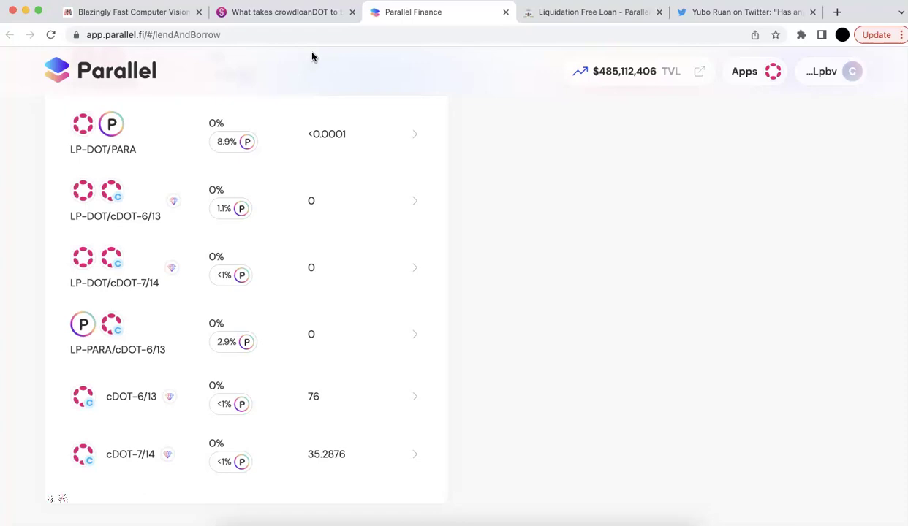
click(321, 452)
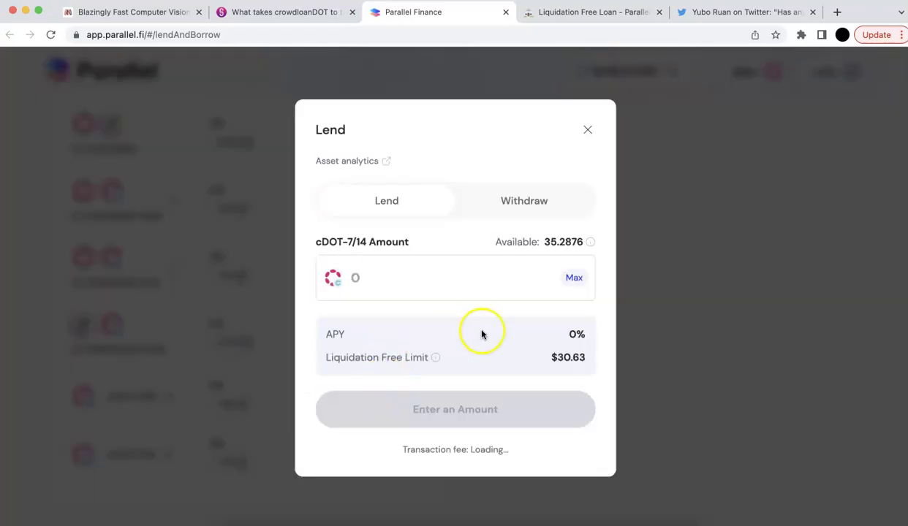
drag(563, 368, 582, 368)
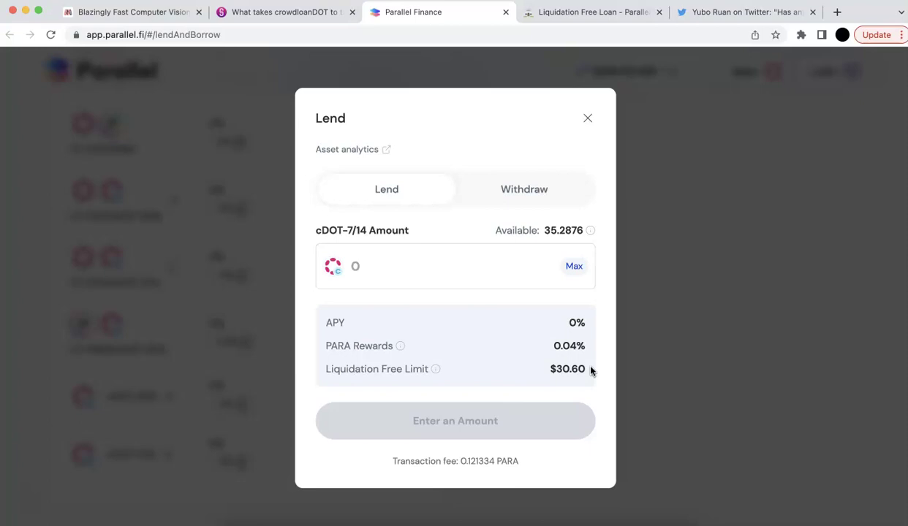
Close the cDOT-7/14 lending form and review the account's lend and borrow positions
click(585, 120)
scroll(506, 186, up, 3)
scroll(506, 186, up, 5)
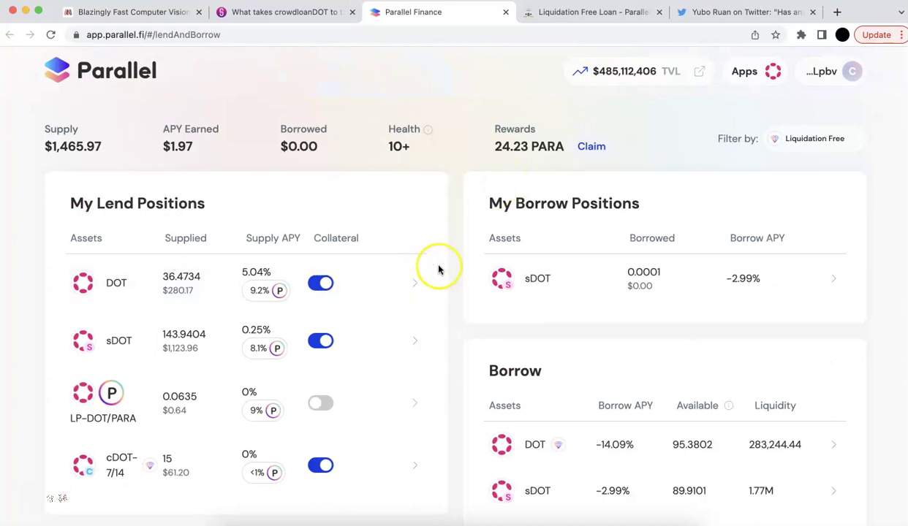
scroll(439, 267, down, 1)
scroll(439, 271, up, 1)
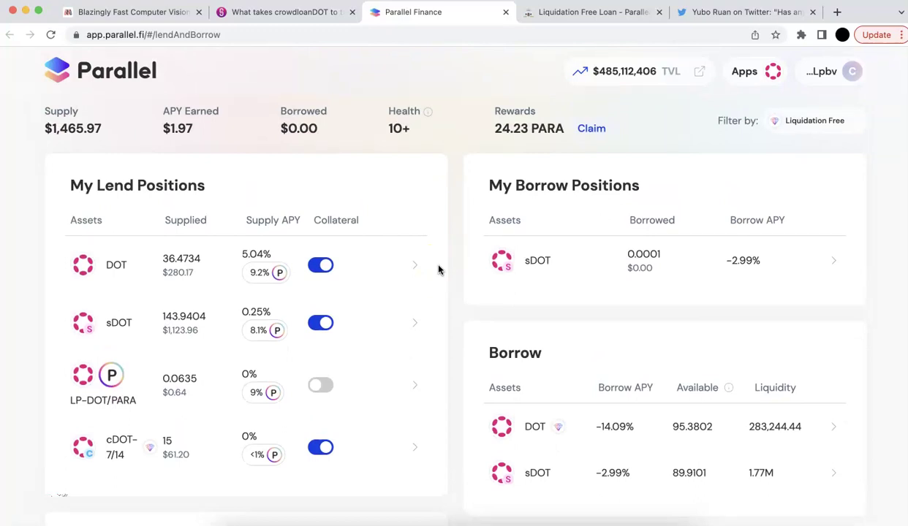
click(472, 293)
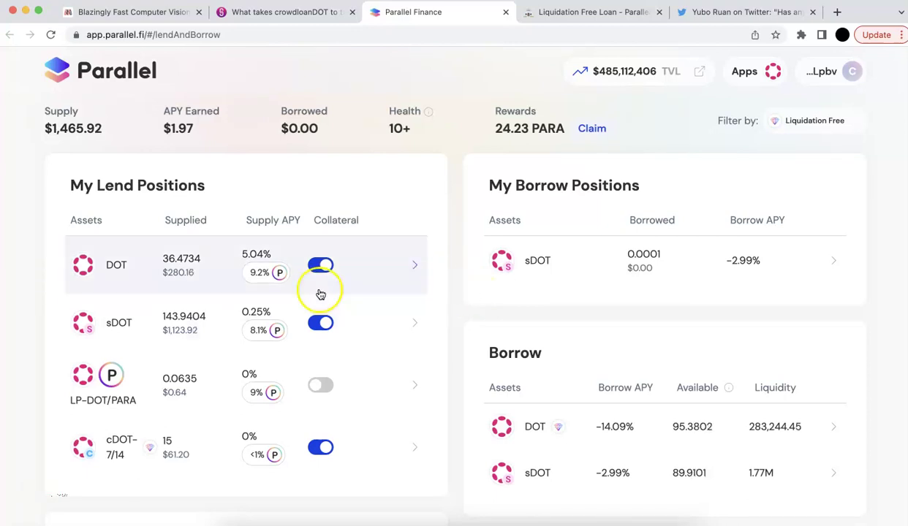
mouse_move(226, 282)
click(274, 251)
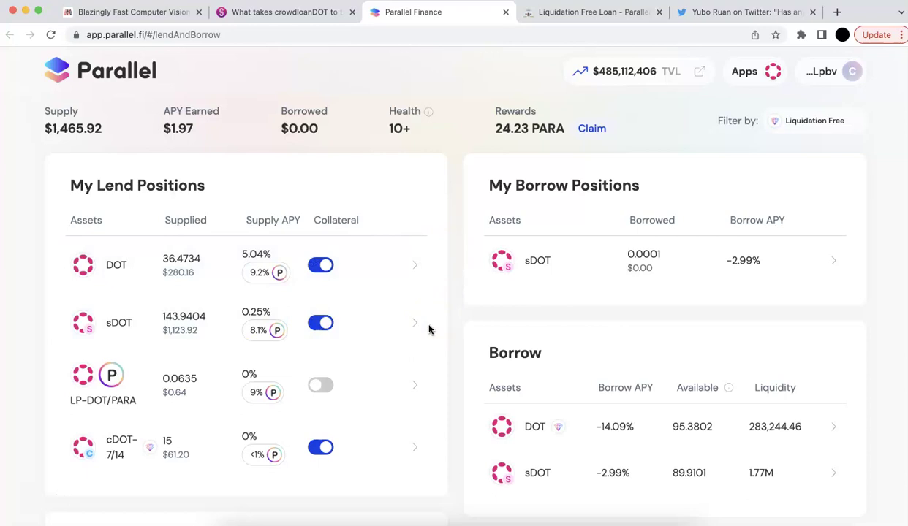
Check the cDOT-7/14 entry in the list of assets available to lend and return to the lend positions
scroll(429, 330, down, 5)
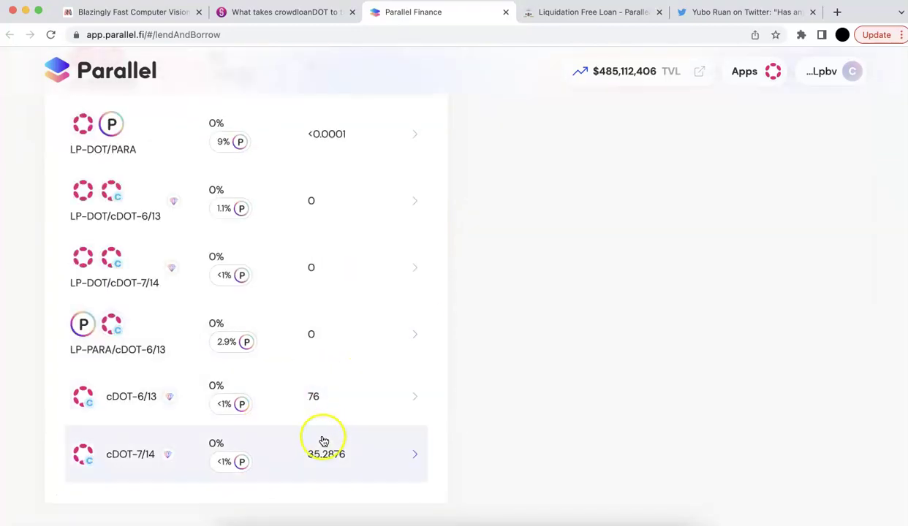
scroll(327, 424, up, 5)
scroll(326, 429, up, 8)
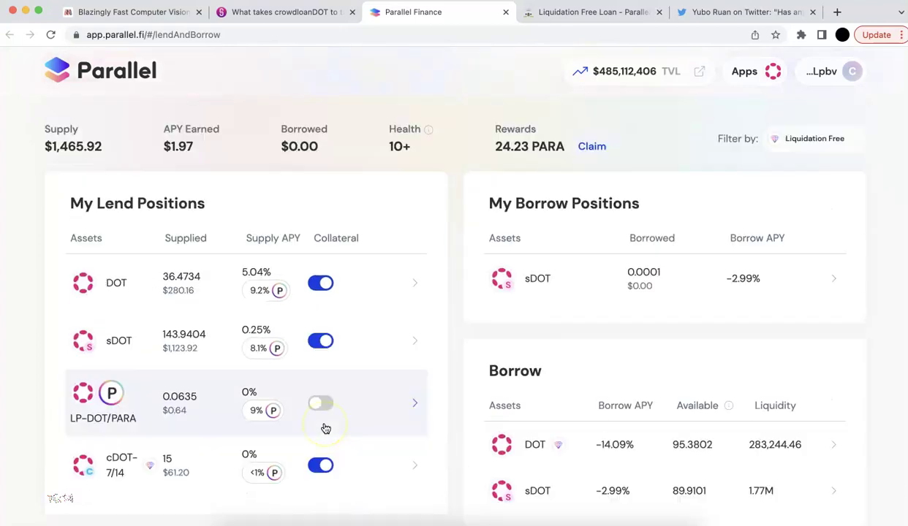
Examine the supplied cDOT-7/14 position with its collateral setting, and highlight the account's Health value
scroll(324, 428, down, 2)
mouse_move(254, 329)
scroll(251, 329, up, 2)
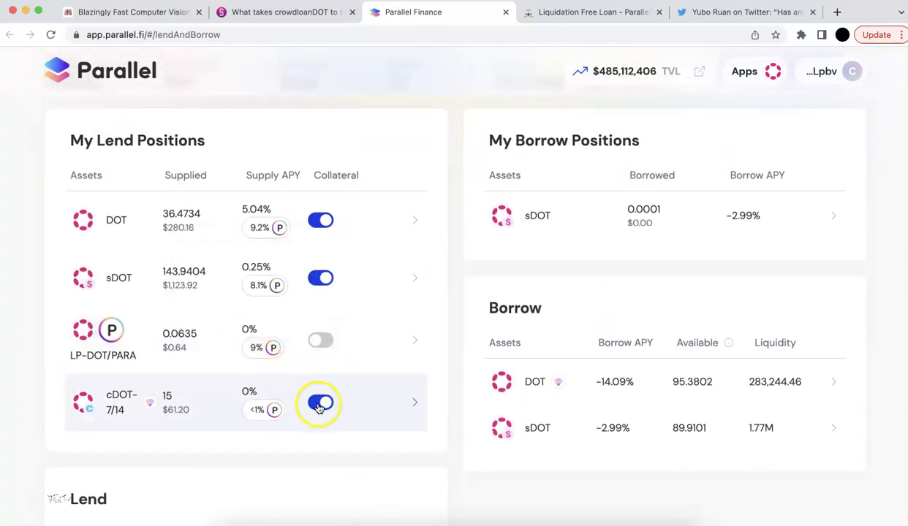
mouse_move(243, 409)
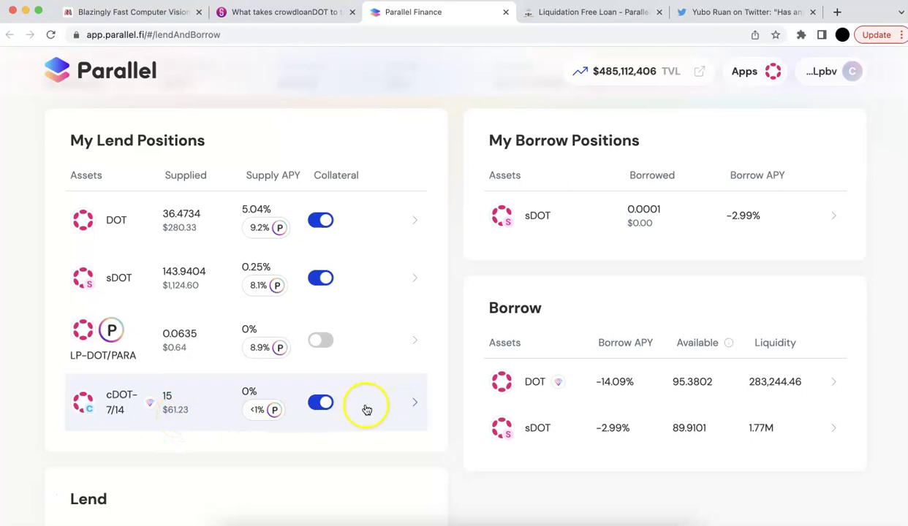
mouse_move(285, 414)
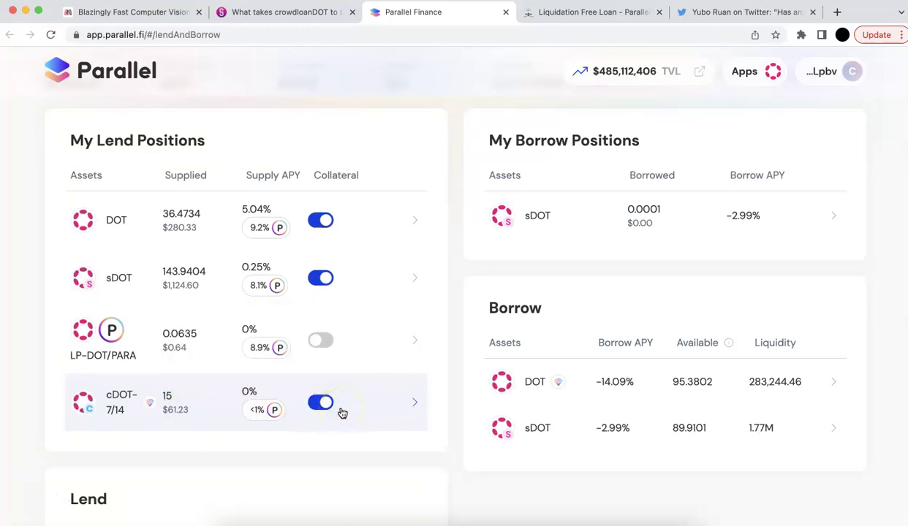
scroll(342, 414, up, 2)
drag(379, 148, 419, 148)
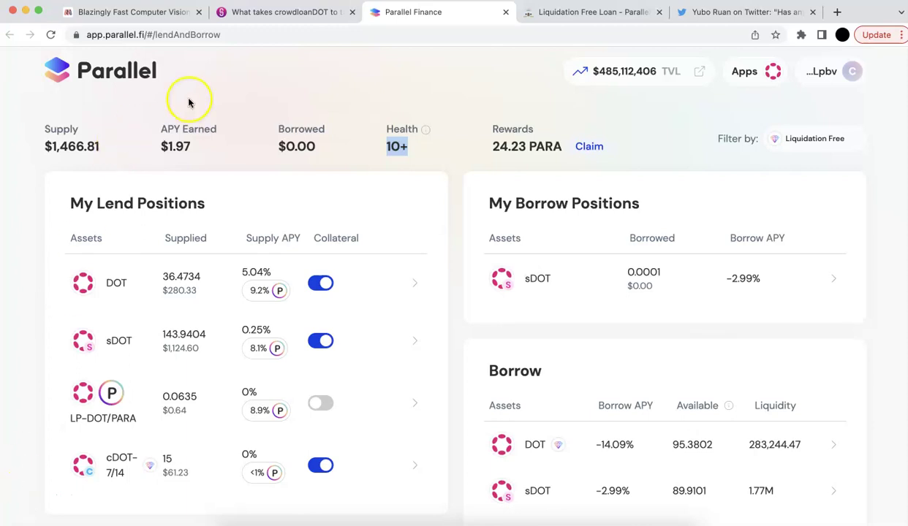
Revisit the tweet about the new cDOT feature and the Liquidation Free Loan guide, and return to Parallel Finance
click(719, 12)
scroll(597, 131, up, 2)
scroll(598, 132, up, 1)
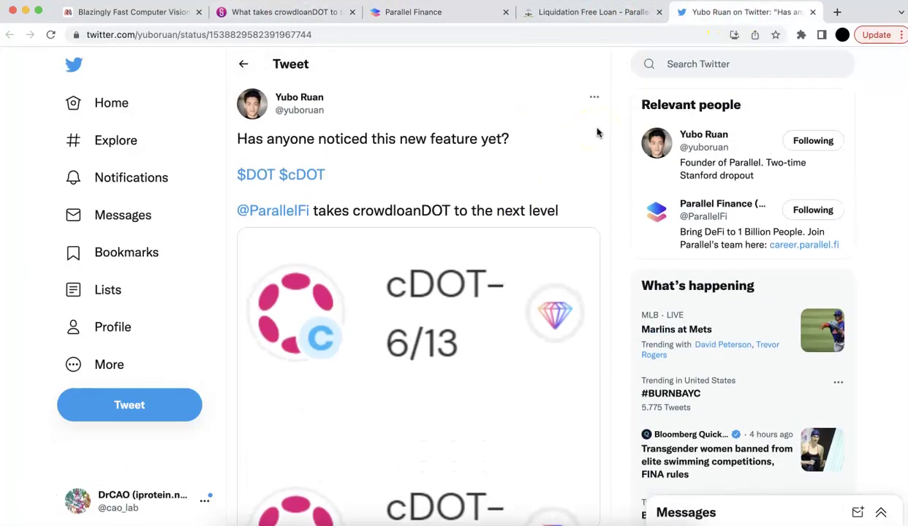
click(587, 13)
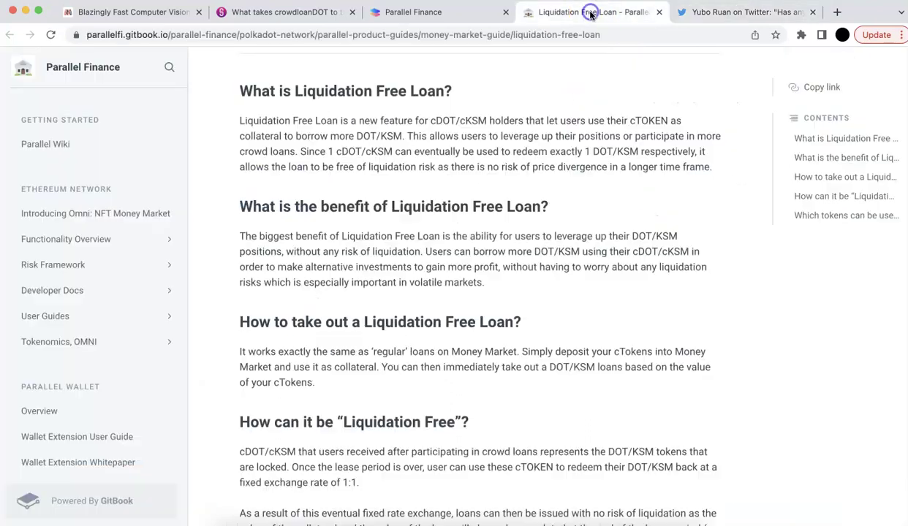
click(424, 12)
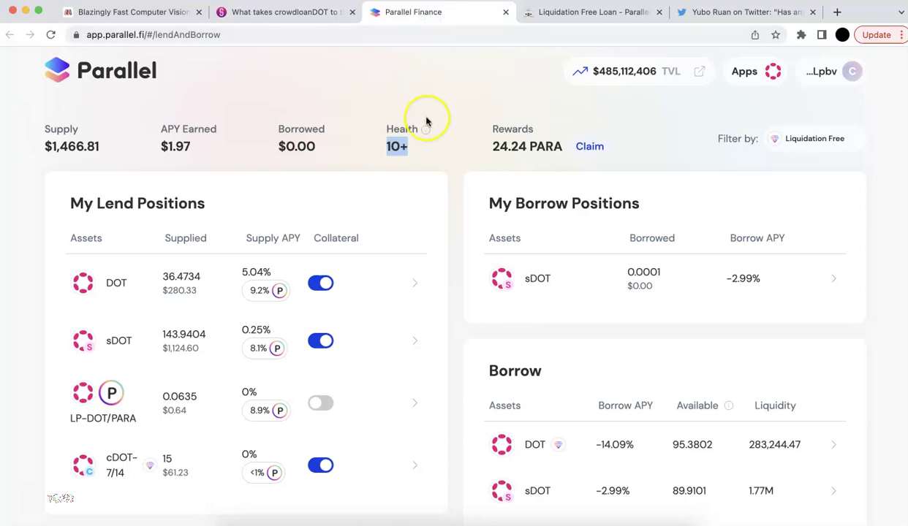